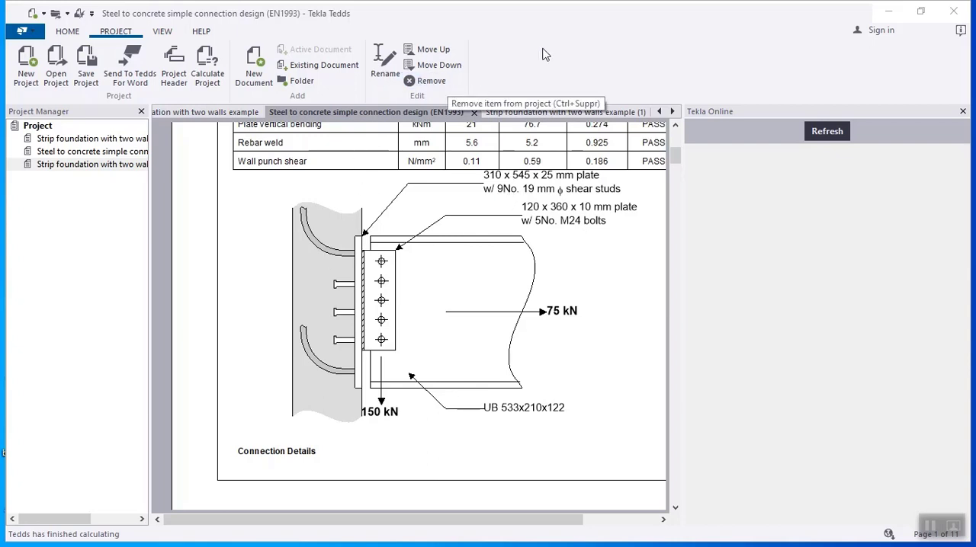
# - Start a new project document and open the steel calculation folder "Steel to concrete simple connection design (EN1993)"
pyautogui.click(261, 57)
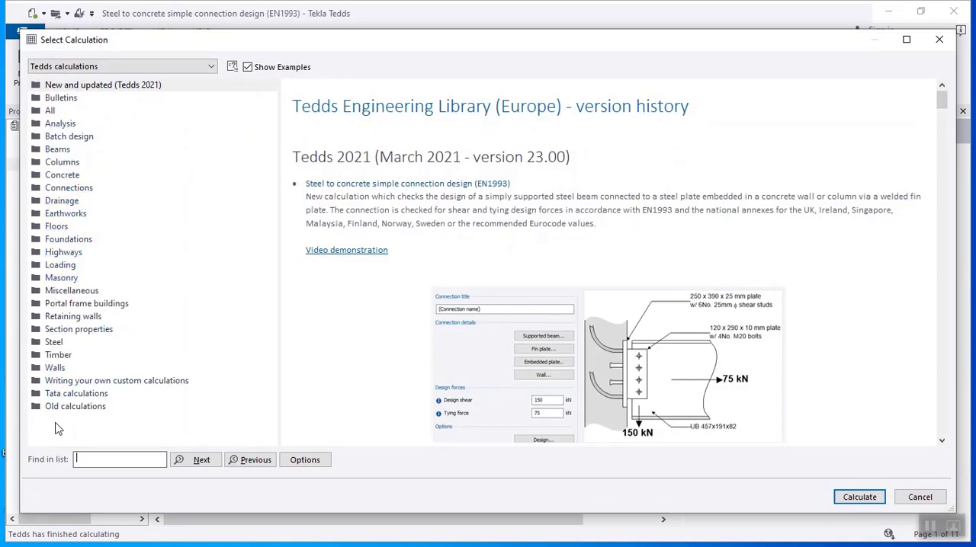
pyautogui.click(55, 343)
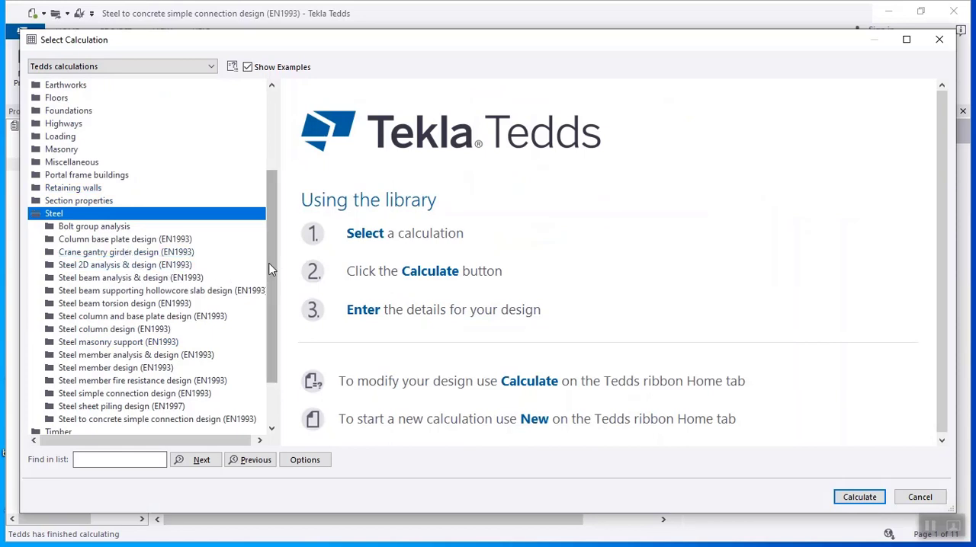
pyautogui.scroll(-2, 269, 268)
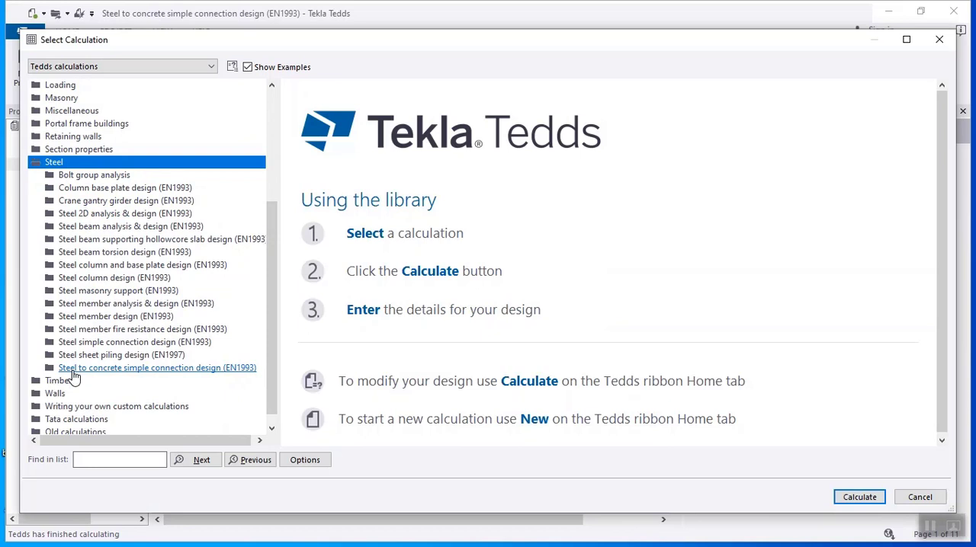
pyautogui.doubleClick(111, 370)
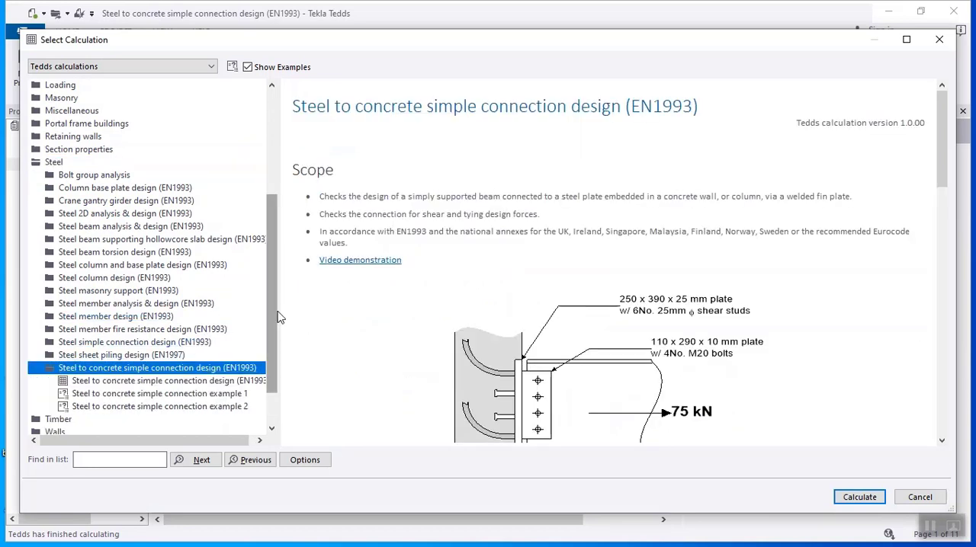
pyautogui.scroll(-2, 276, 358)
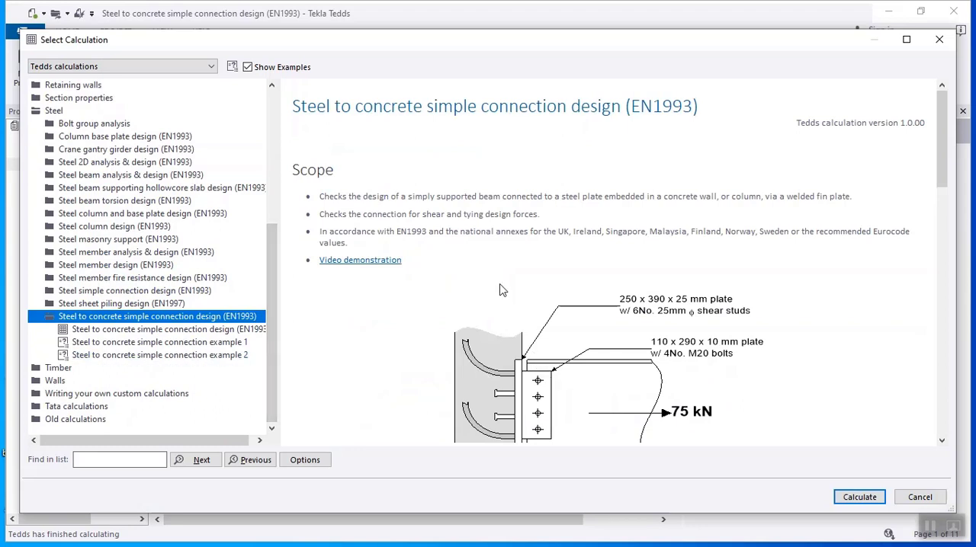
# - Compare the previews of Steel to concrete simple connection examples 1 and 2, examining the summary results and connection drawings
pyautogui.click(231, 343)
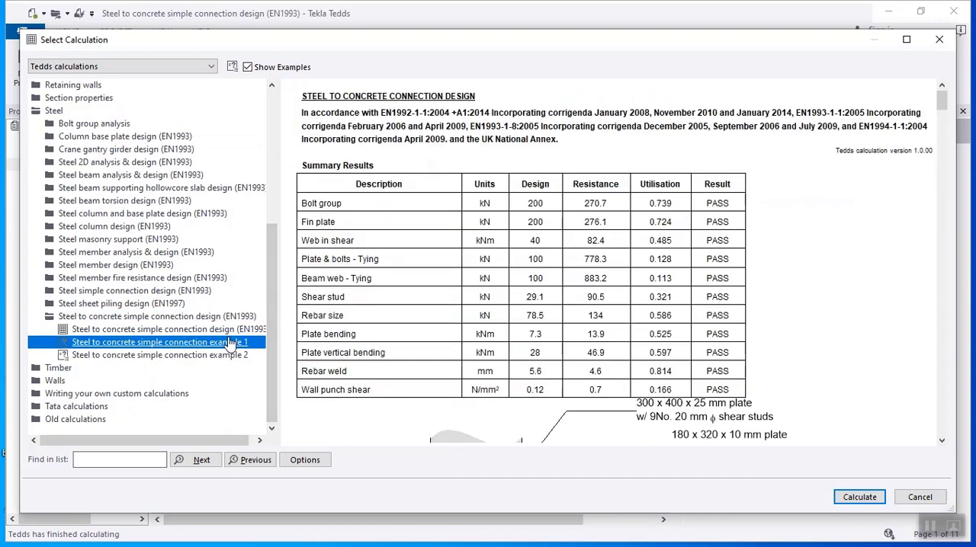
pyautogui.click(226, 355)
pyautogui.scroll(-5, 639, 313)
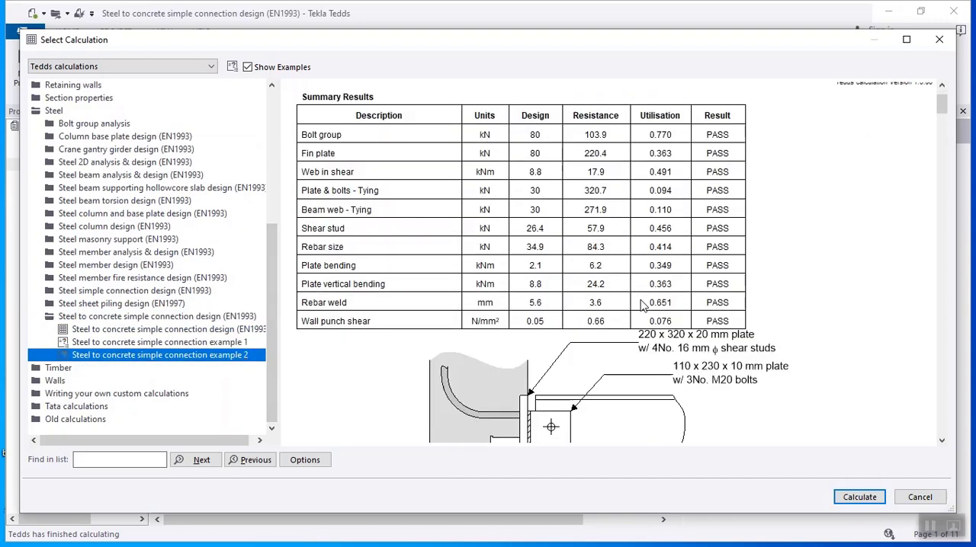
pyautogui.click(202, 343)
pyautogui.scroll(-2, 598, 227)
pyautogui.scroll(-5, 599, 227)
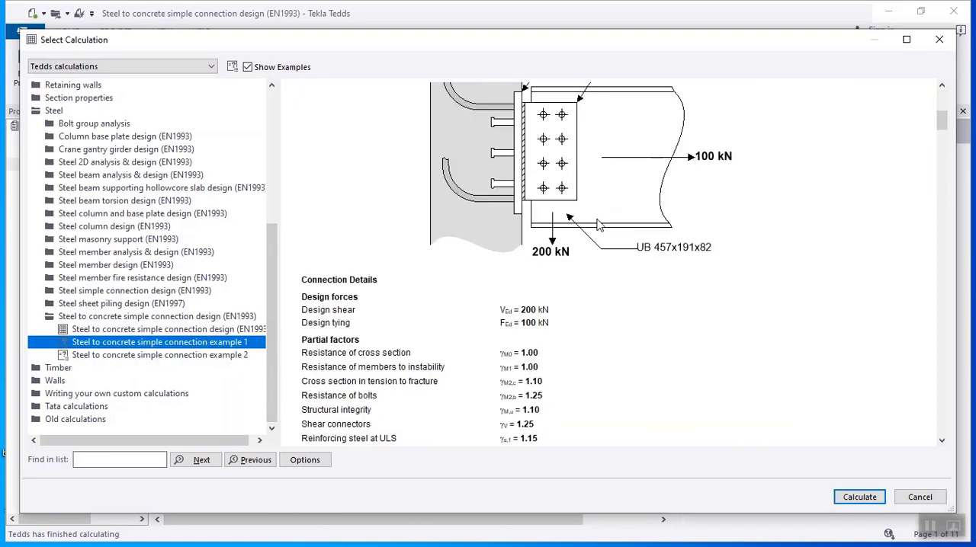
pyautogui.scroll(2, 598, 216)
pyautogui.scroll(4, 599, 212)
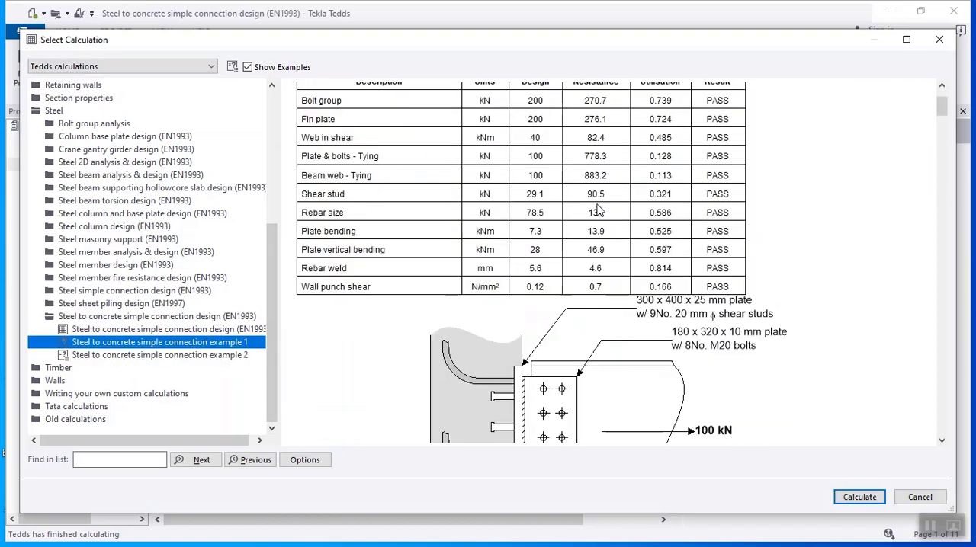
pyautogui.scroll(-5, 600, 209)
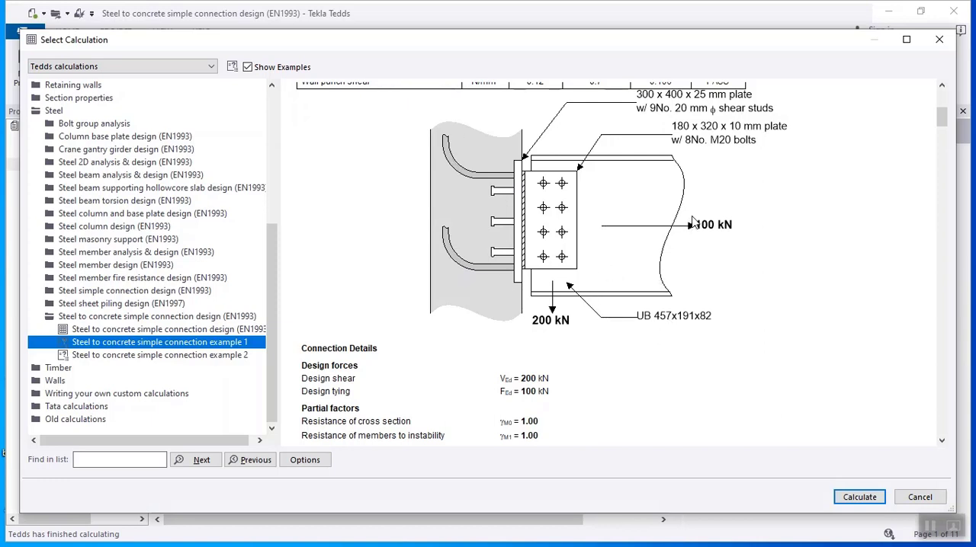
# - Examine the loads and reinforcement layout in example 2's preview, and the base calculation's description and connection drawing
pyautogui.click(228, 356)
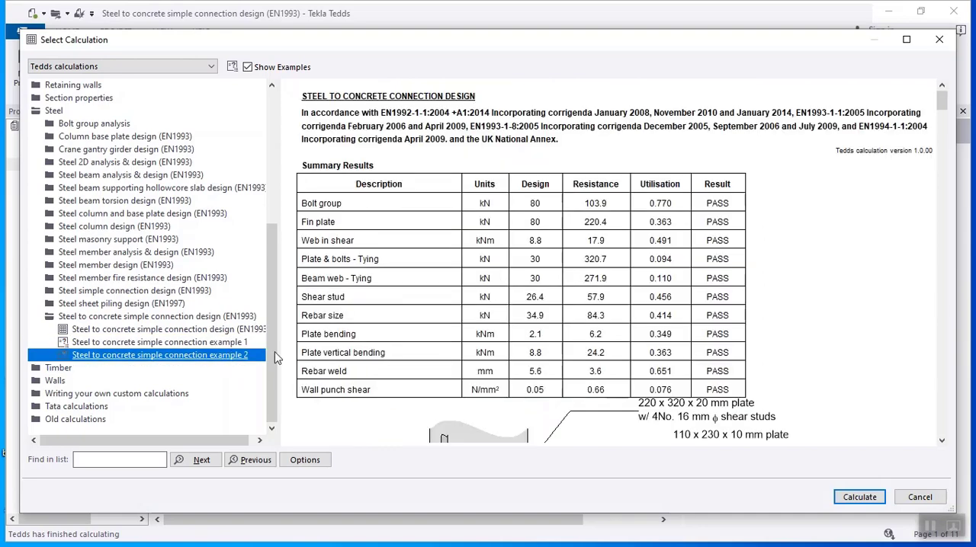
pyautogui.scroll(-6, 457, 276)
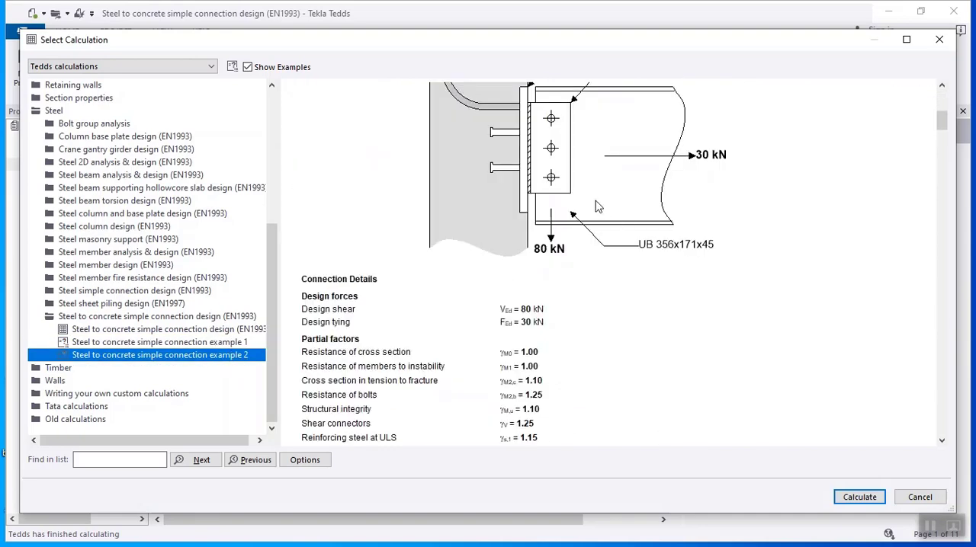
pyautogui.scroll(3, 595, 200)
pyautogui.scroll(-2, 591, 198)
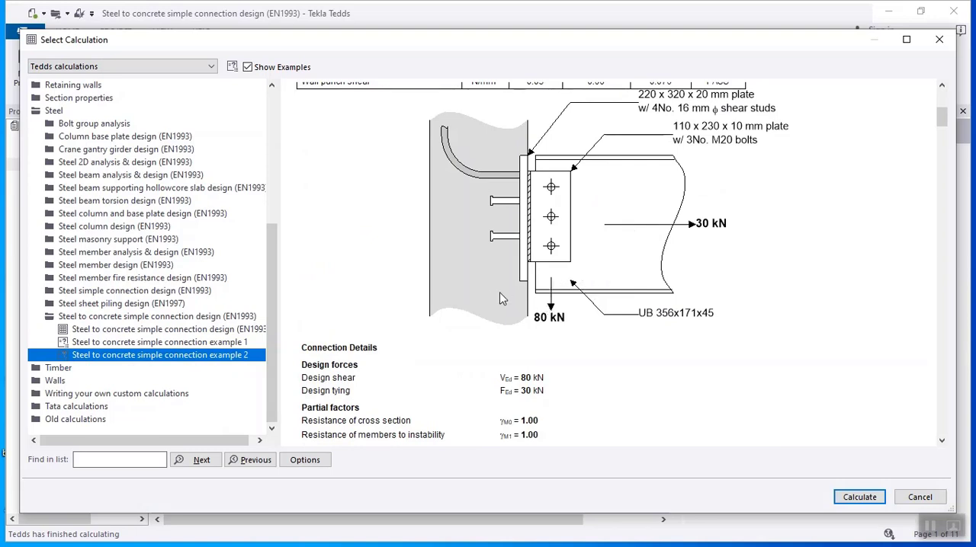
pyautogui.click(149, 342)
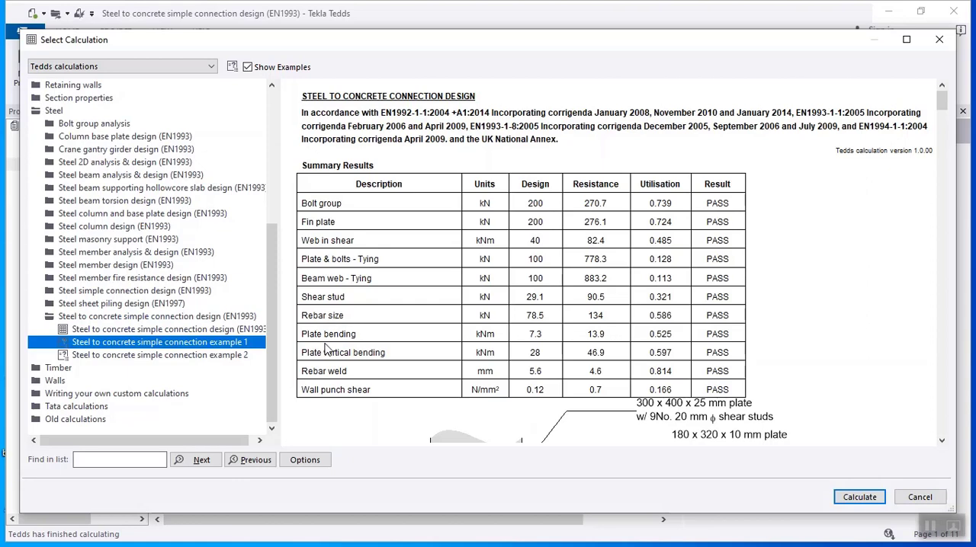
pyautogui.click(175, 329)
pyautogui.scroll(-5, 458, 323)
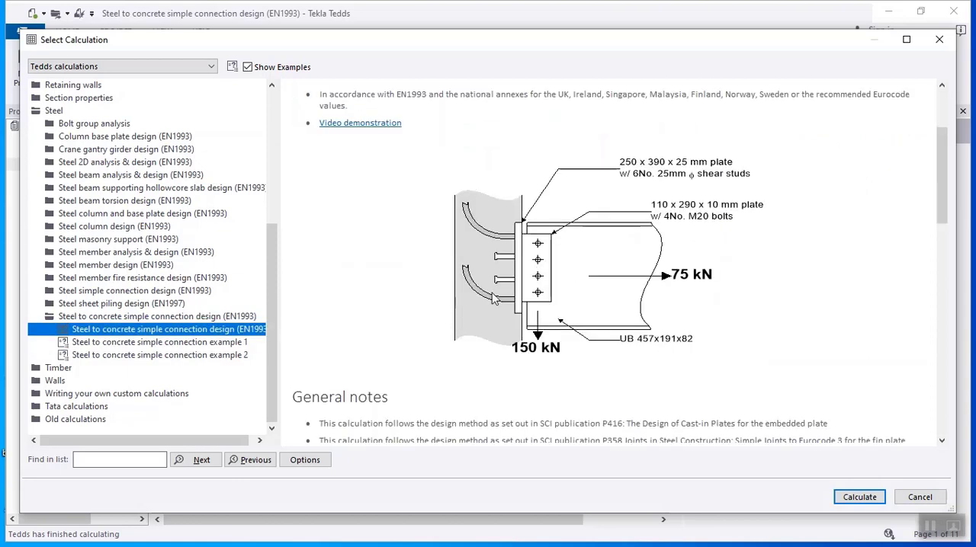
# - Start the calculation from Steel to concrete simple connection example 1 and look through its full list of preview results
pyautogui.click(235, 343)
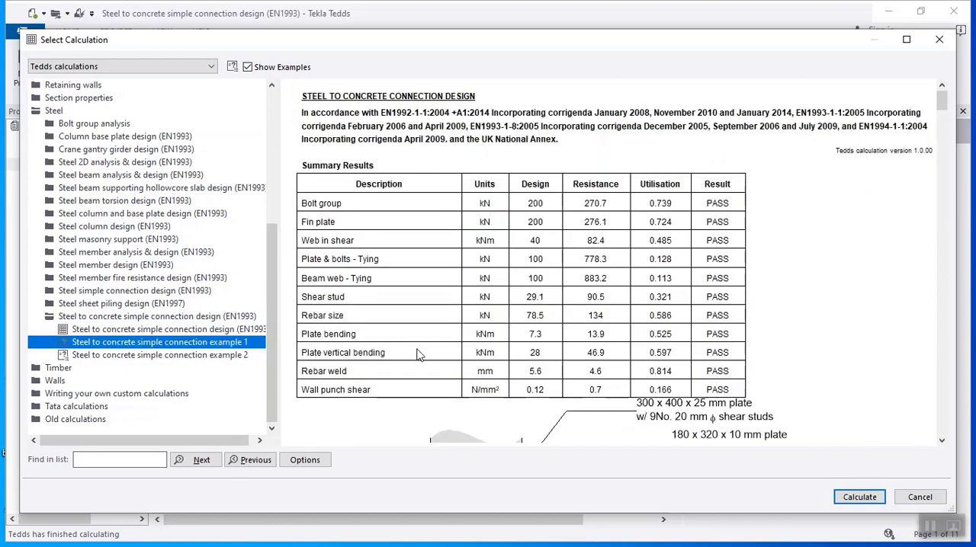
pyautogui.click(859, 497)
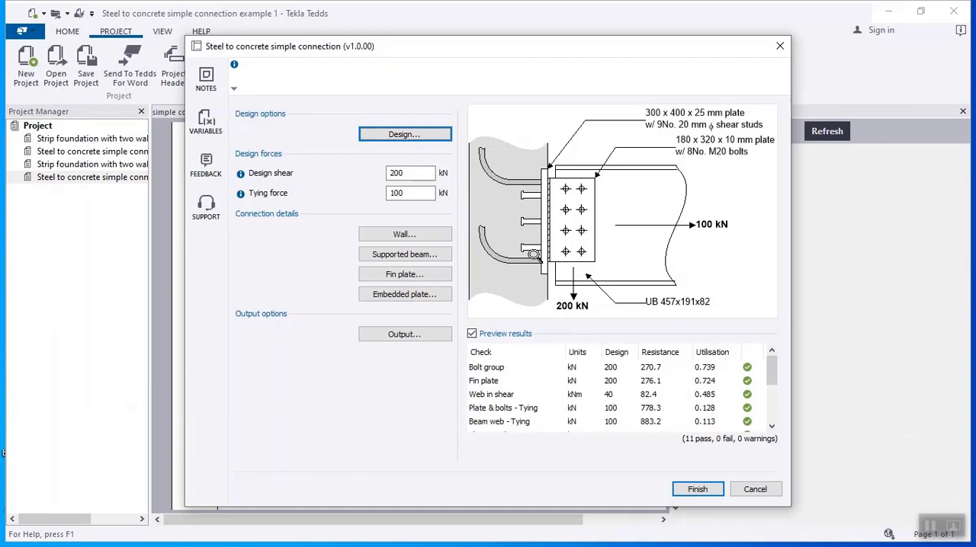
pyautogui.scroll(-2, 682, 382)
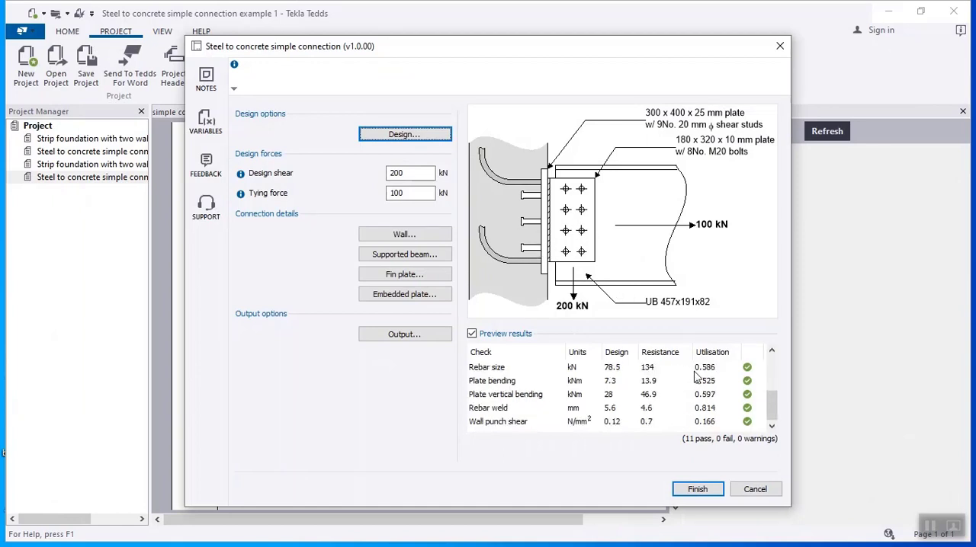
pyautogui.scroll(2, 696, 376)
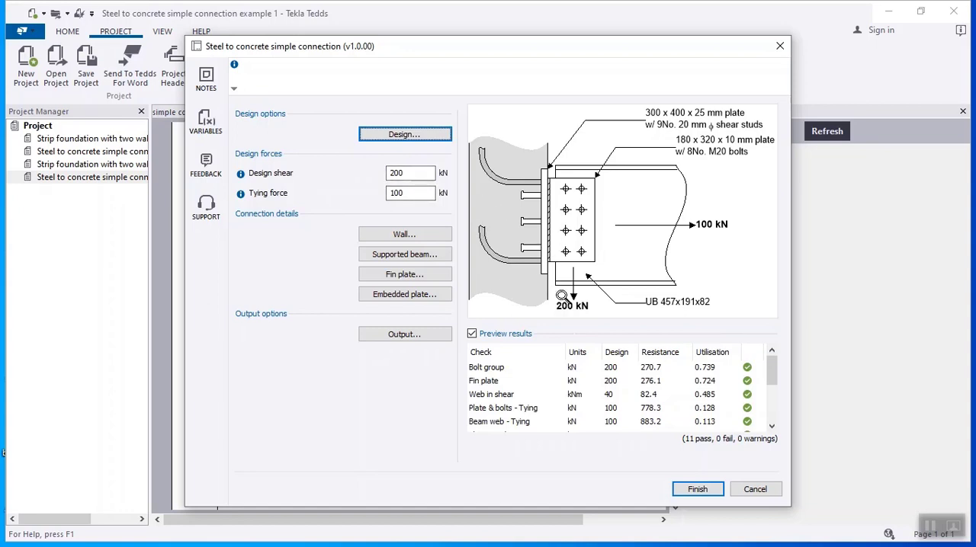
# - Set the design shear to 250 kN and the tying force to 180 kN
pyautogui.click(399, 173)
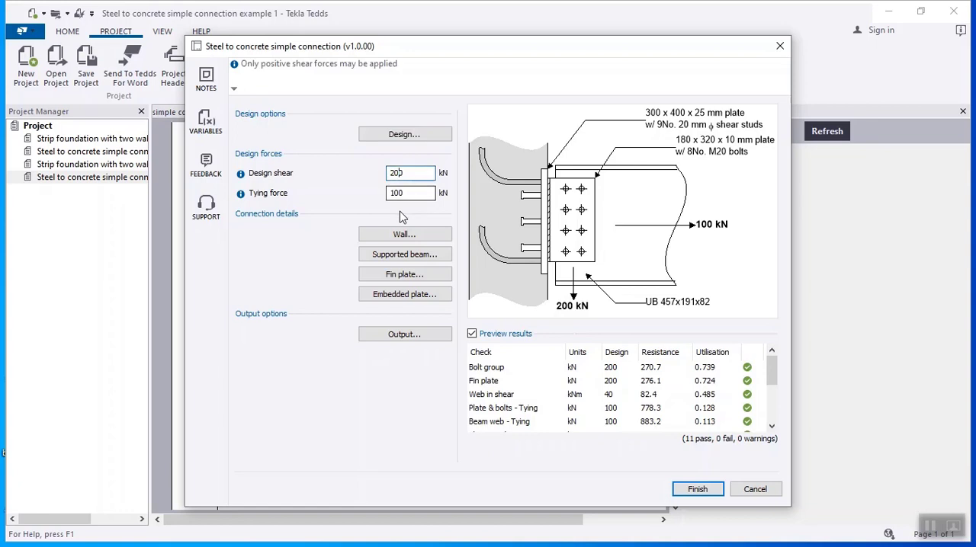
pyautogui.press('BackSpace')
pyautogui.write('5')
pyautogui.click(414, 193)
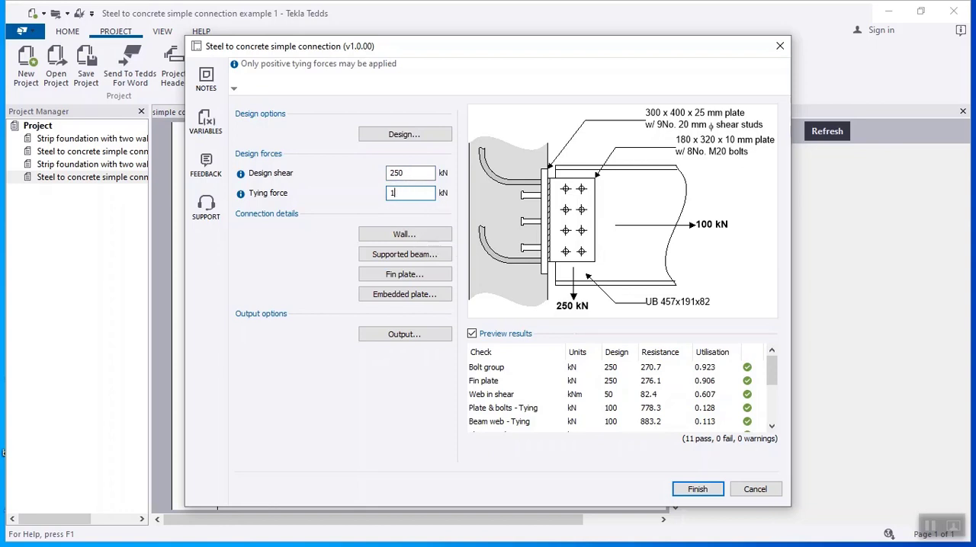
pyautogui.click(420, 173)
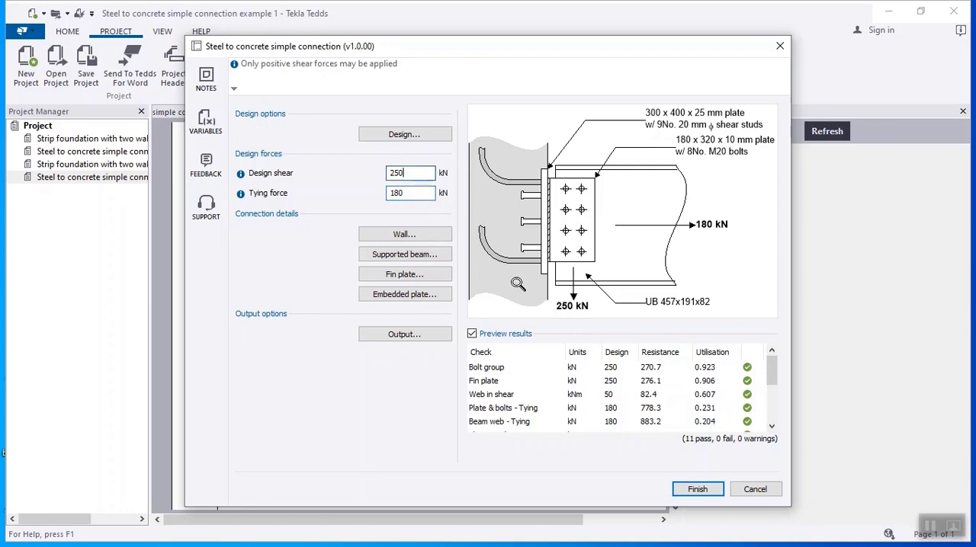
# - Set the wall's concrete grade to C25/30
pyautogui.click(410, 235)
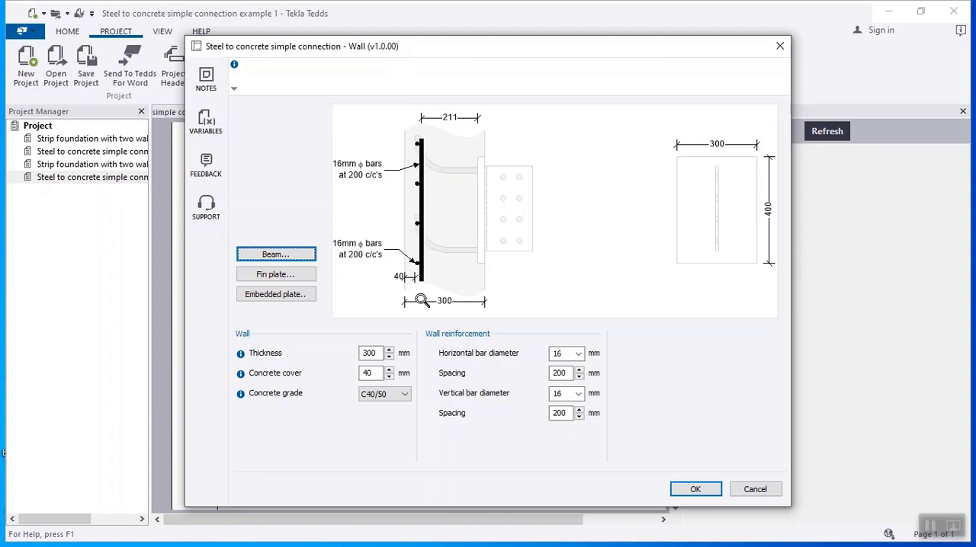
pyautogui.click(404, 394)
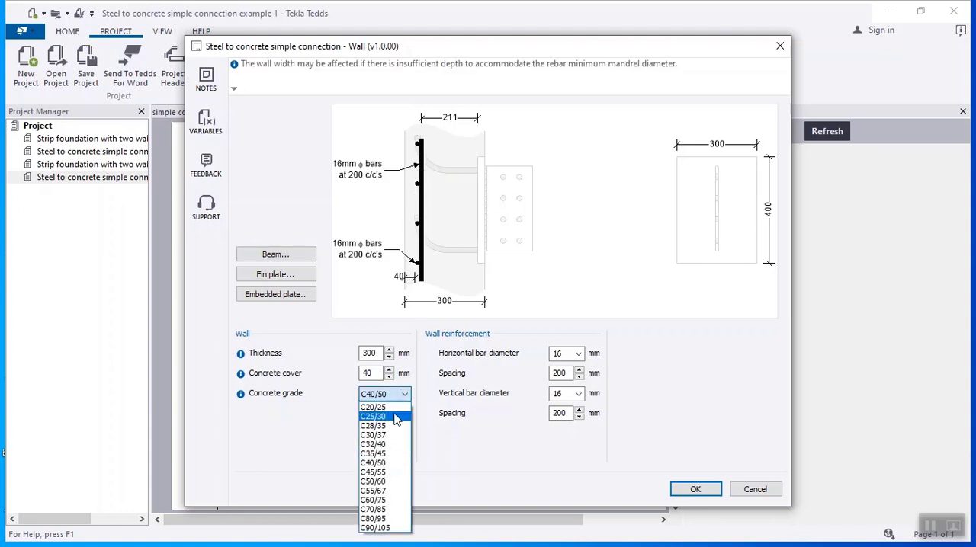
pyautogui.click(392, 417)
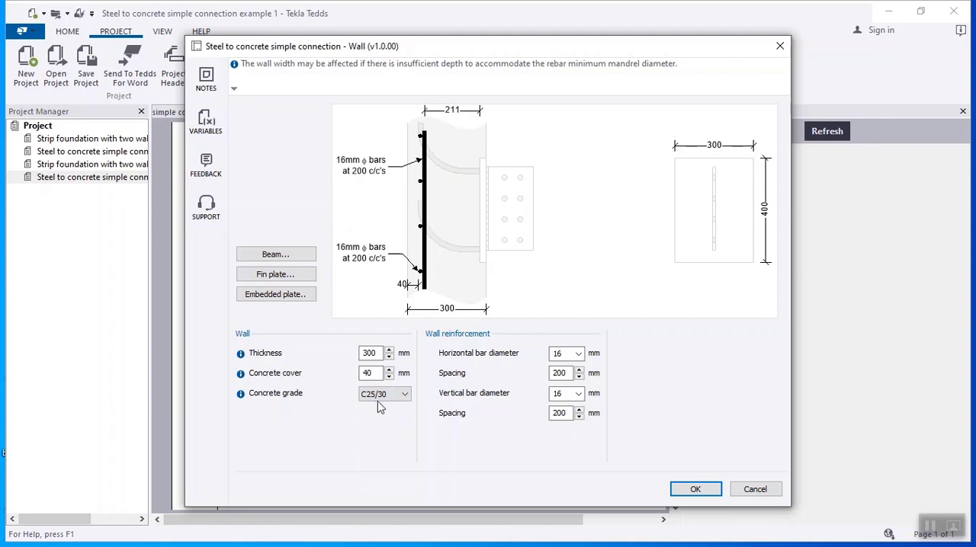
# - Set the supported beam to section UB 533x210x82 with steel grade S355
pyautogui.click(291, 259)
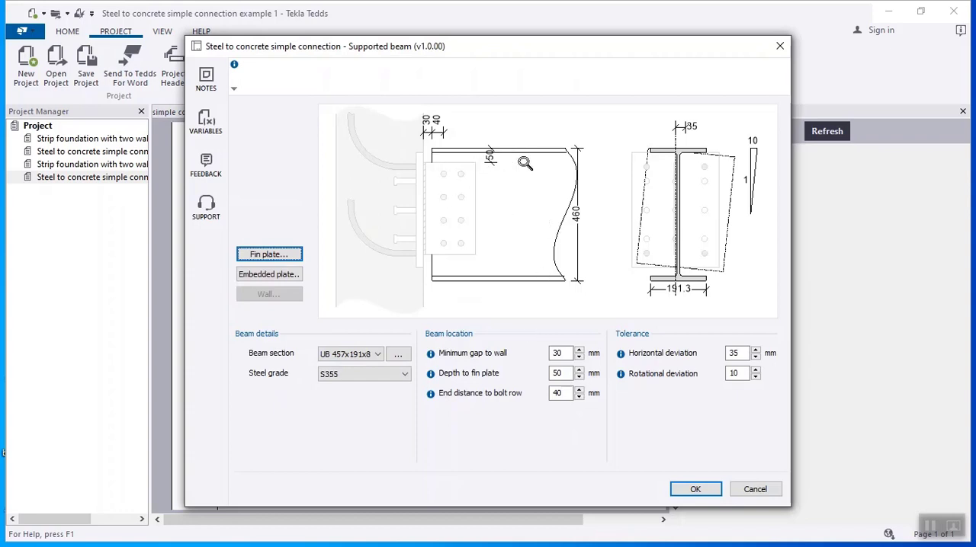
pyautogui.click(379, 355)
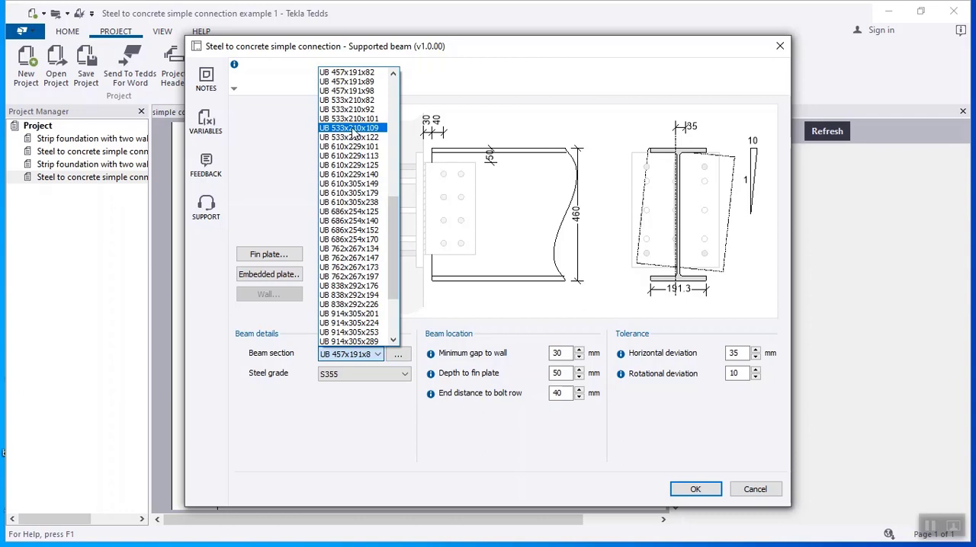
pyautogui.click(352, 100)
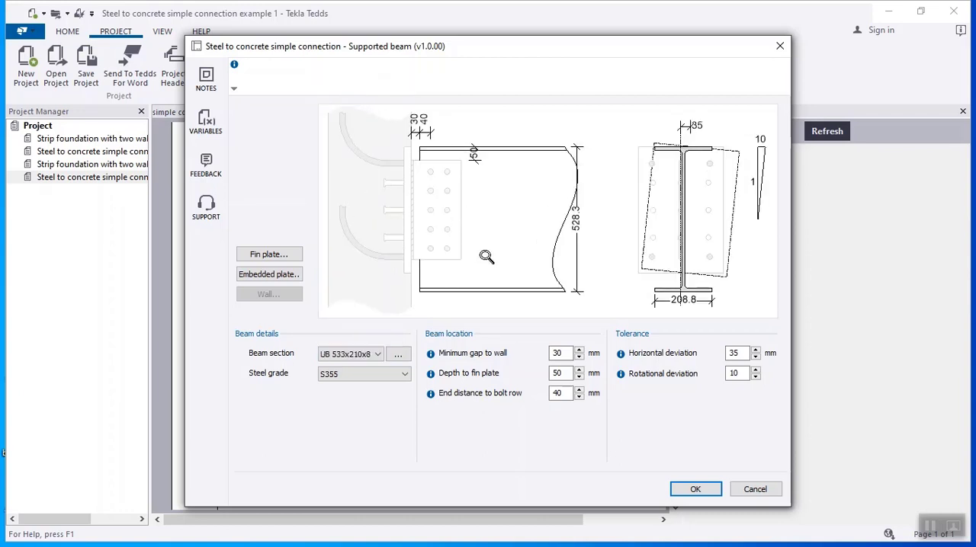
pyautogui.click(379, 375)
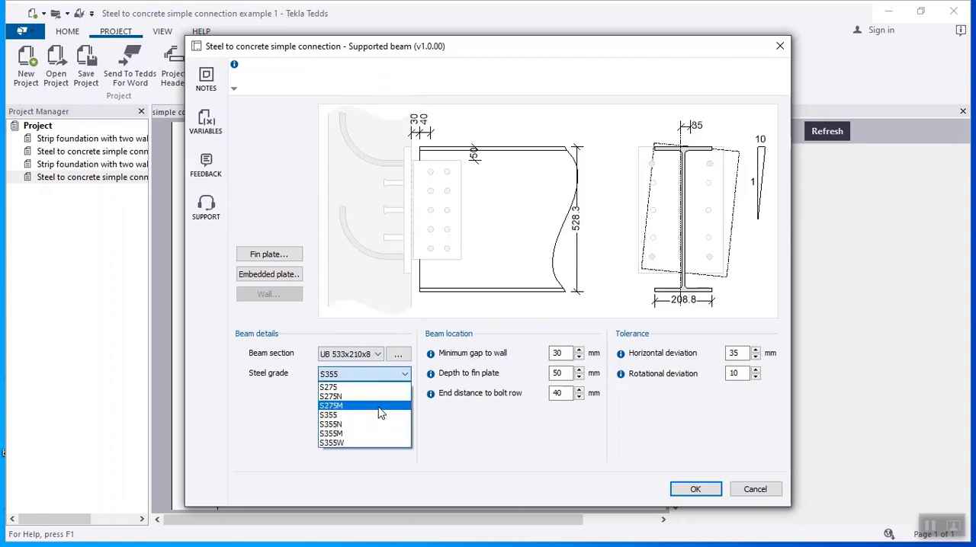
pyautogui.click(380, 415)
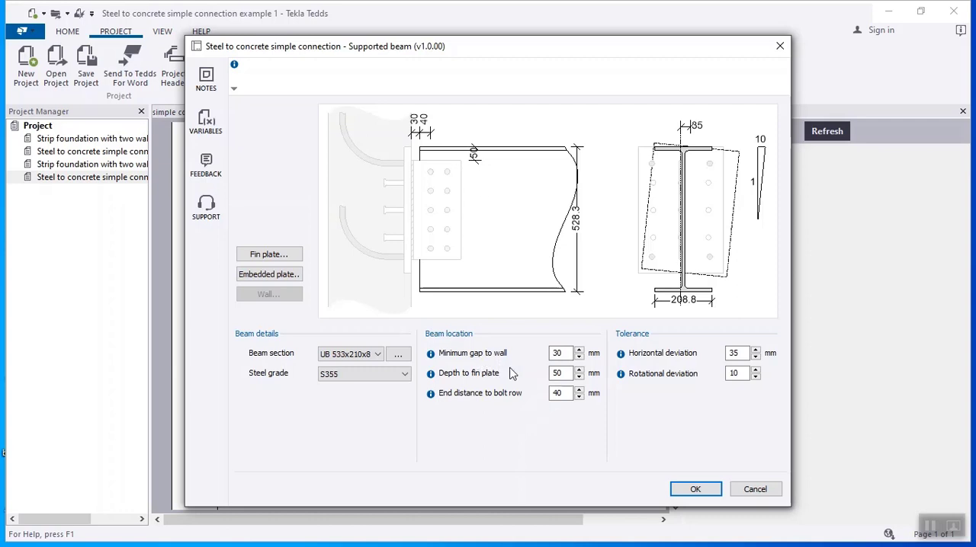
# - Check the beam's minimum gap to wall, depth to fin plate and end distance to bolt row, and accept the supported beam settings
pyautogui.click(560, 353)
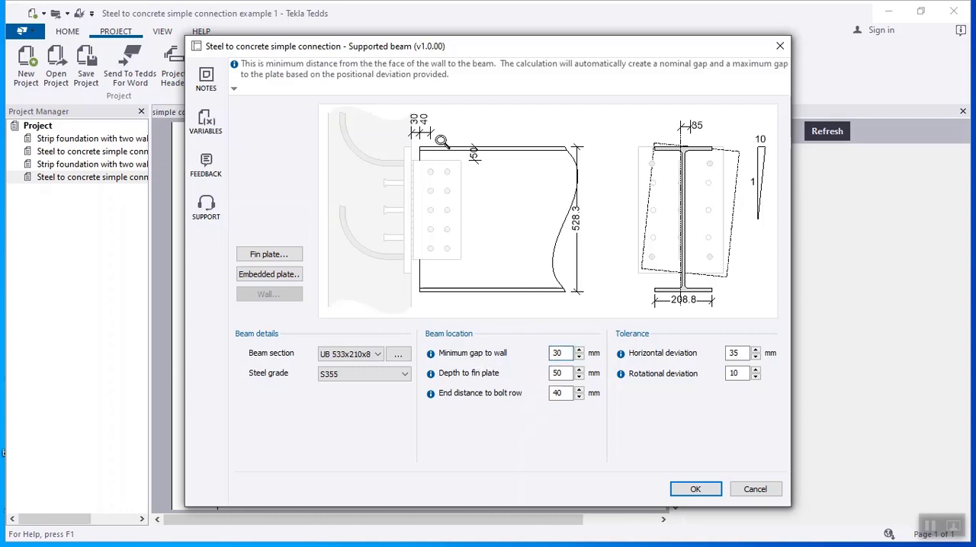
pyautogui.click(561, 373)
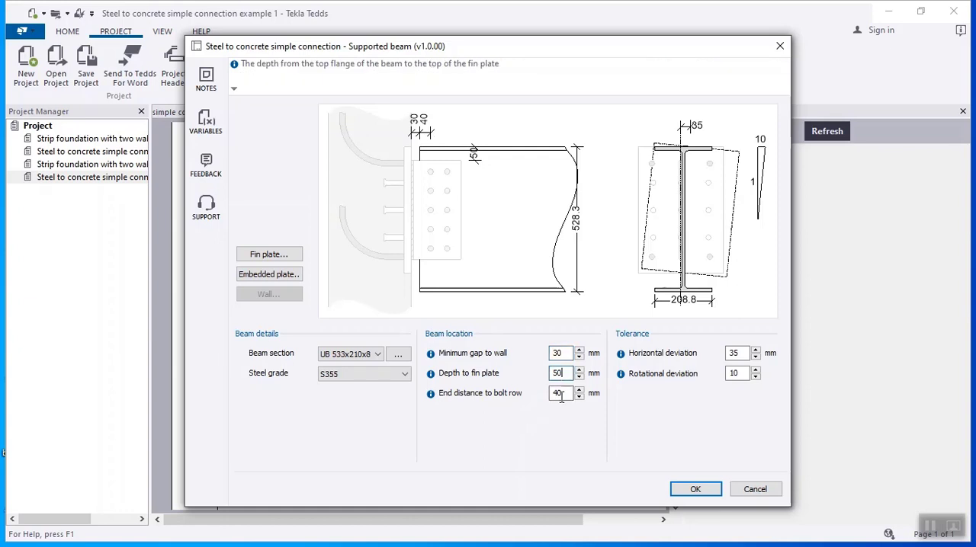
pyautogui.click(559, 394)
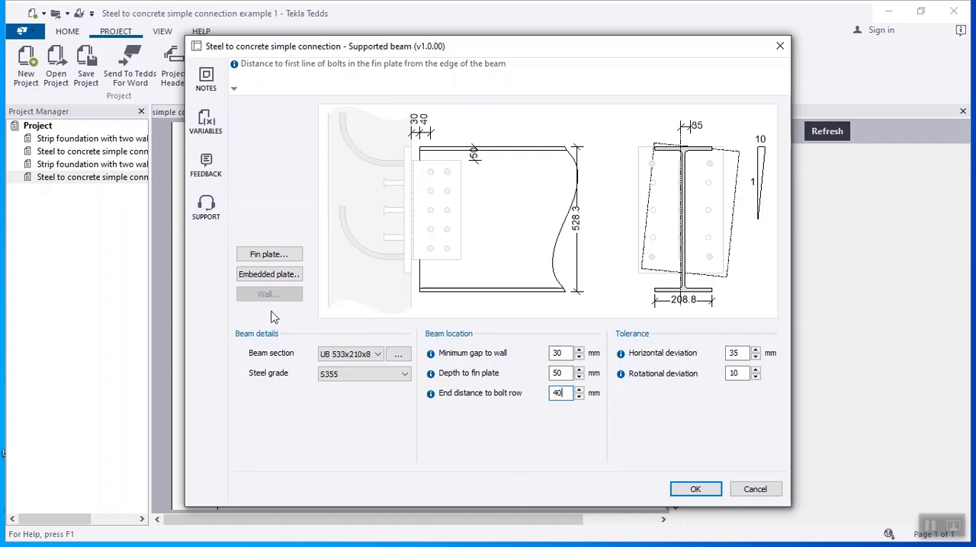
pyautogui.click(695, 491)
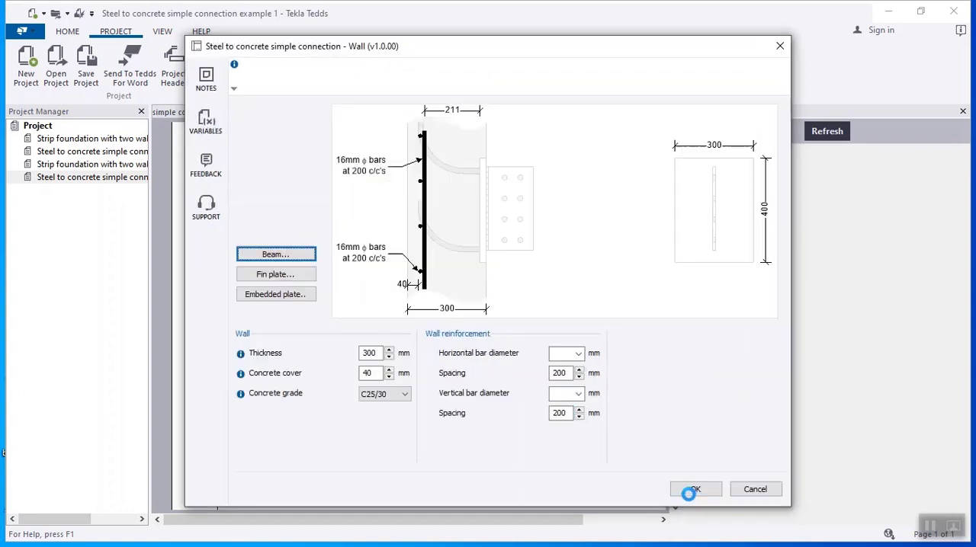
# - Open the fin plate settings and set the bolt size to M24
pyautogui.click(287, 279)
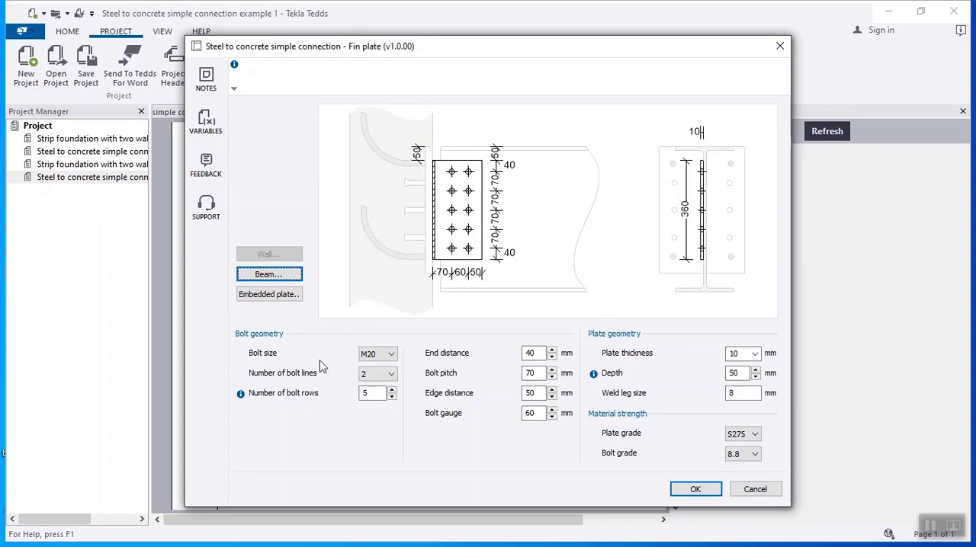
pyautogui.click(381, 354)
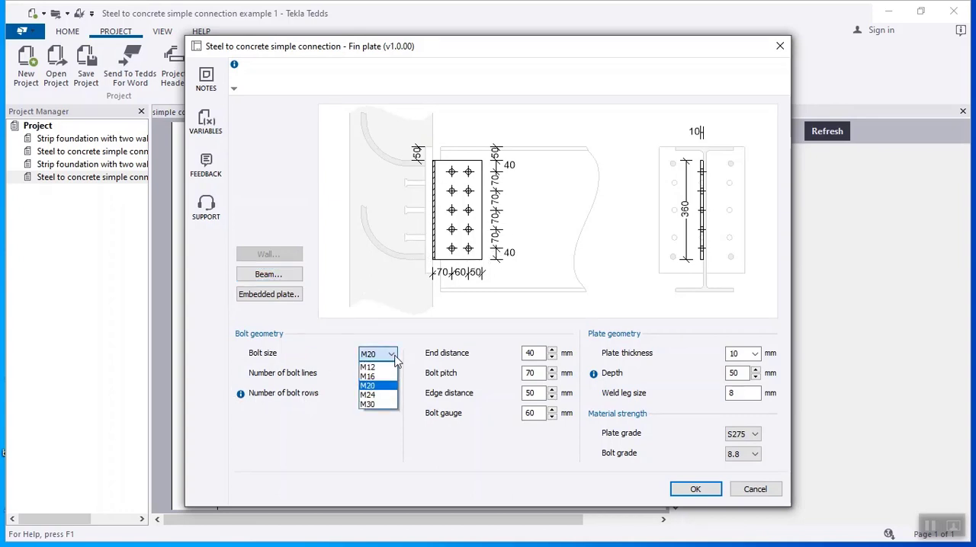
pyautogui.click(385, 397)
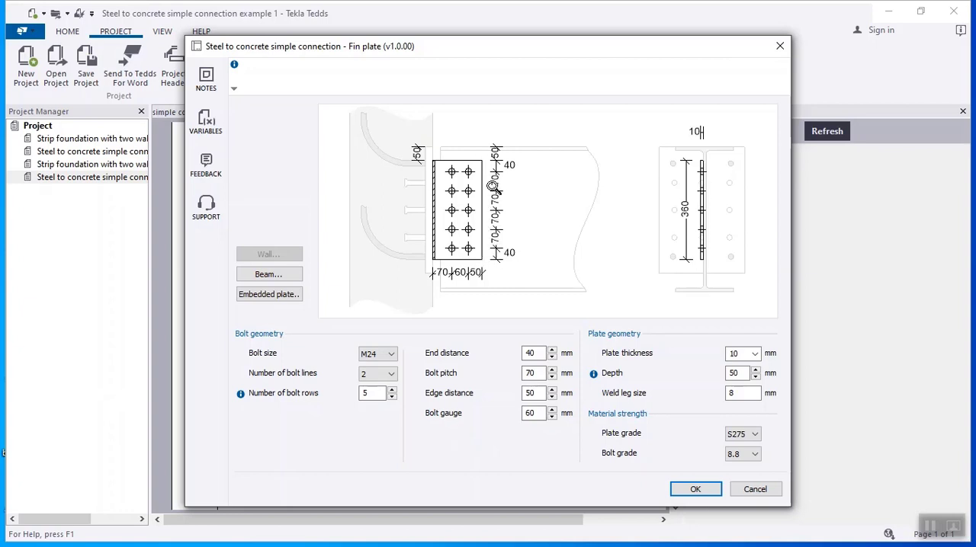
# - Keep the fin plate thickness at 10 mm, and set the plate grade to S355 and the bolt grade to 10.9
pyautogui.click(755, 354)
pyautogui.click(758, 357)
pyautogui.click(757, 435)
pyautogui.click(750, 475)
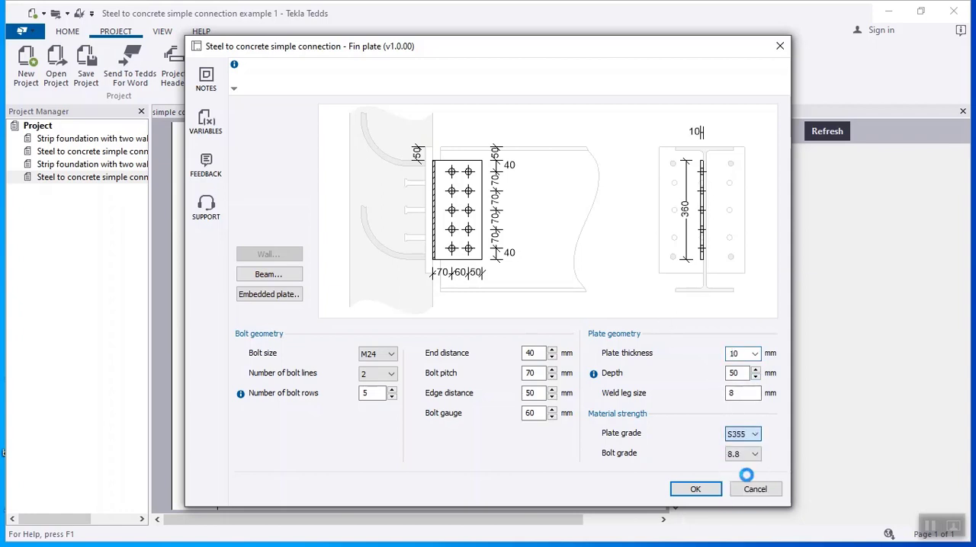
pyautogui.click(754, 455)
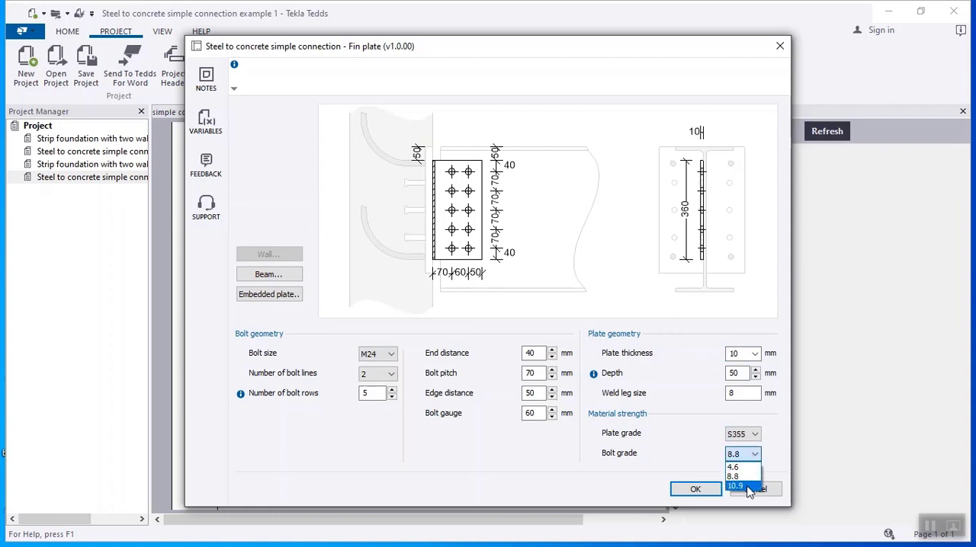
pyautogui.click(748, 478)
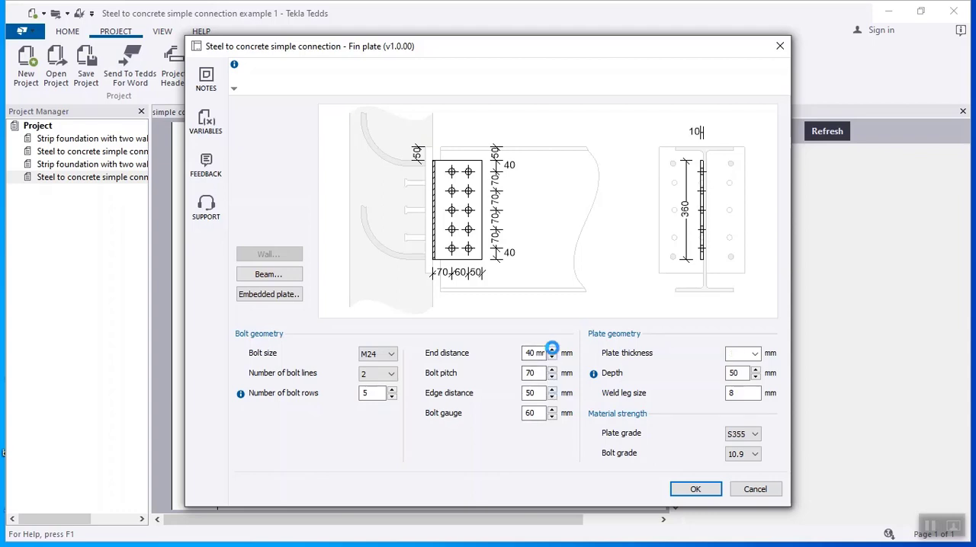
# - Set the fin plate's end distance to 50 mm and the number of bolt rows to 6, and accept the fin plate settings
pyautogui.click(552, 350)
pyautogui.click(552, 349)
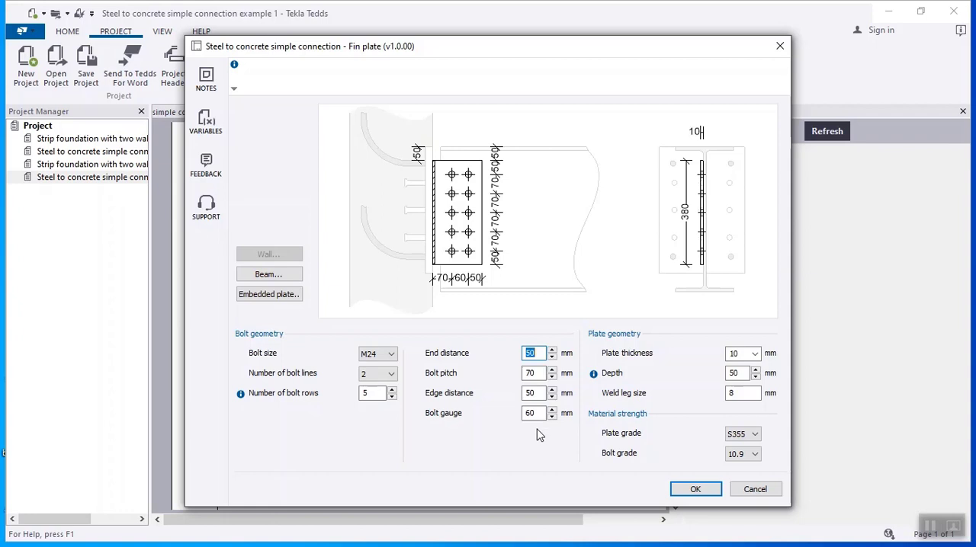
pyautogui.click(391, 396)
pyautogui.click(393, 390)
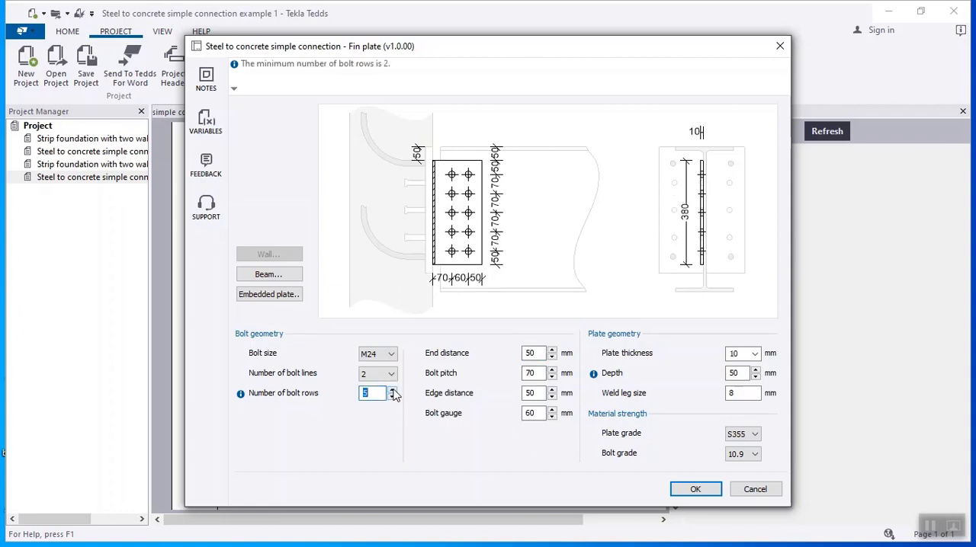
pyautogui.click(393, 390)
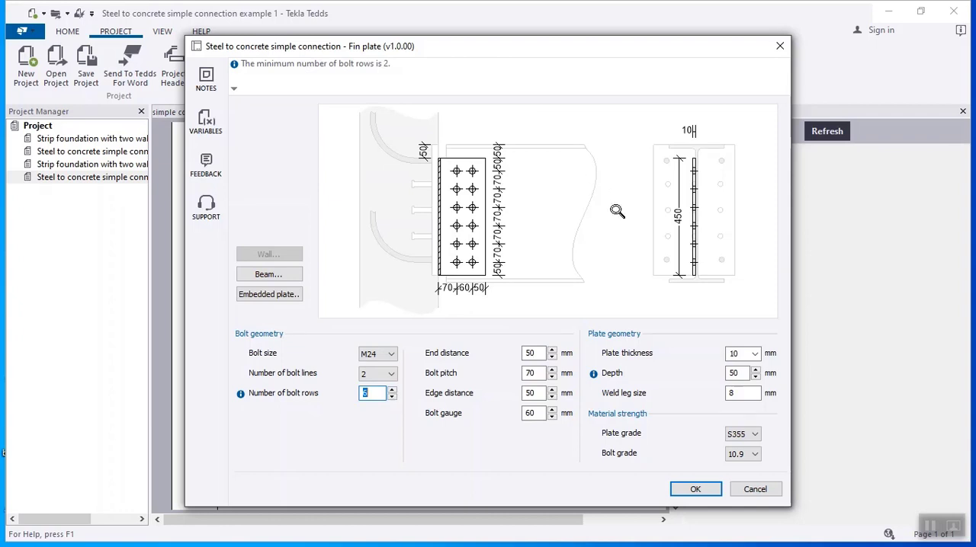
pyautogui.click(715, 492)
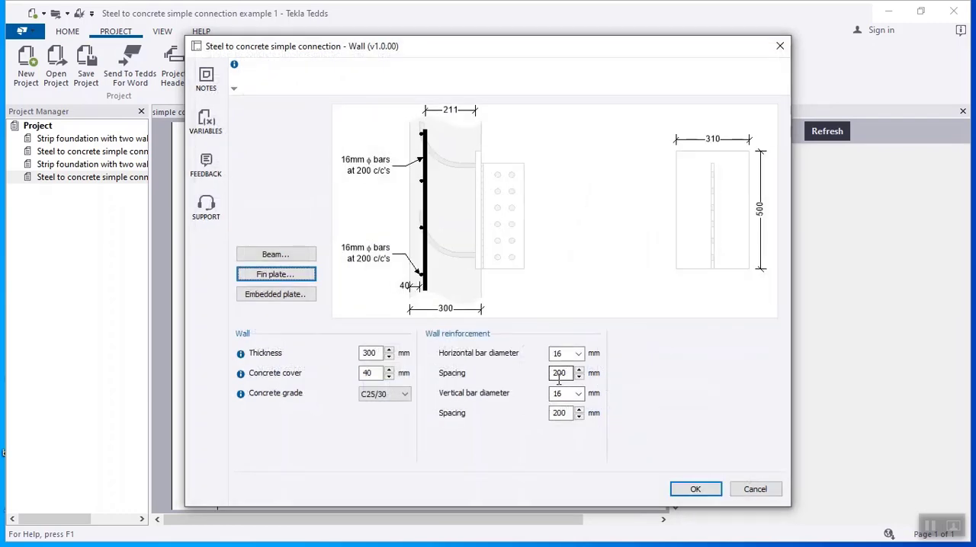
# - Open the embedded plate settings and set the plate thickness to 30 mm
pyautogui.click(292, 296)
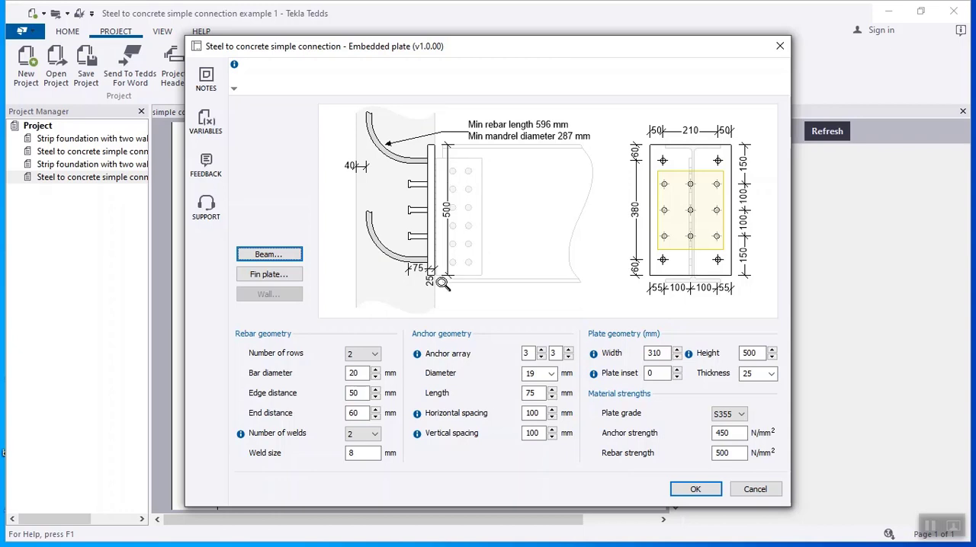
pyautogui.click(770, 374)
pyautogui.click(755, 424)
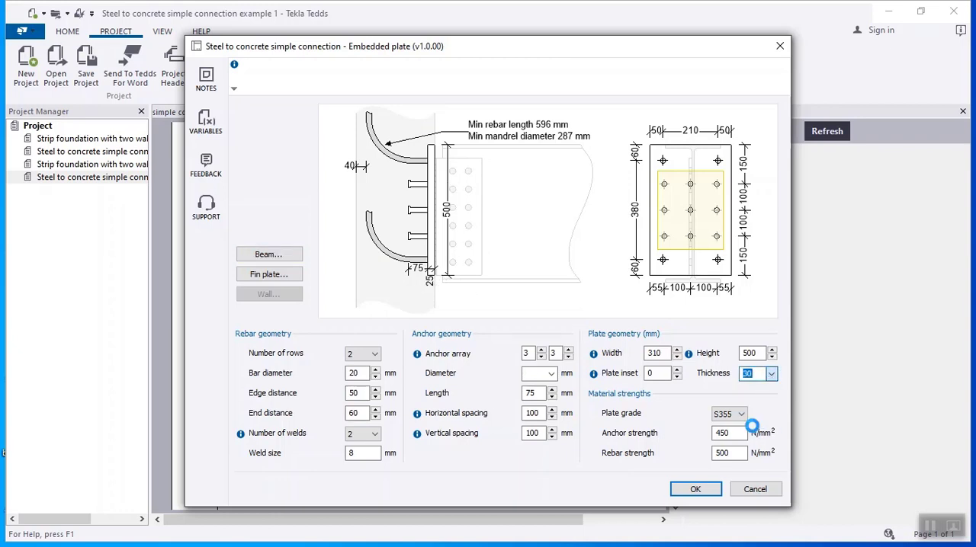
# - Try to reduce the embedded plate's height below 500 mm
pyautogui.click(772, 358)
pyautogui.click(772, 358)
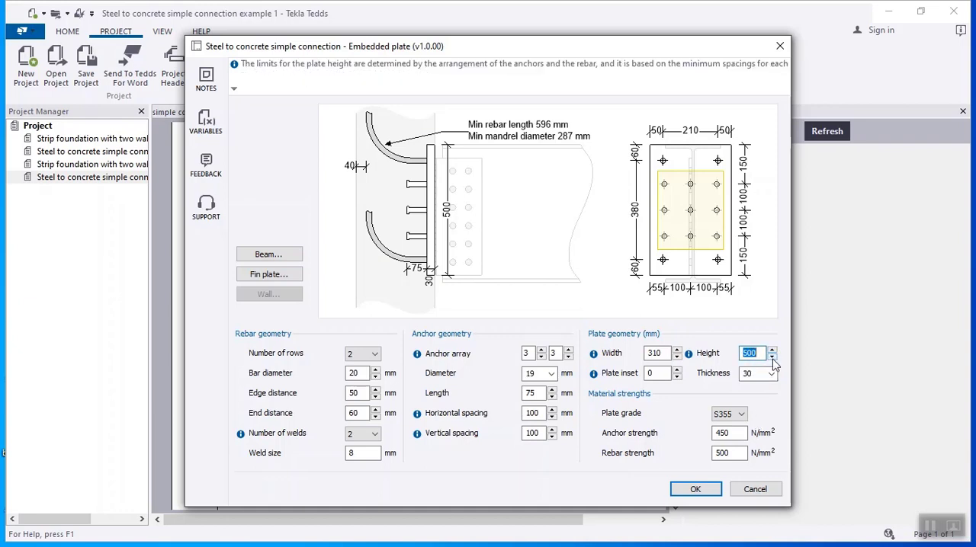
pyautogui.click(761, 354)
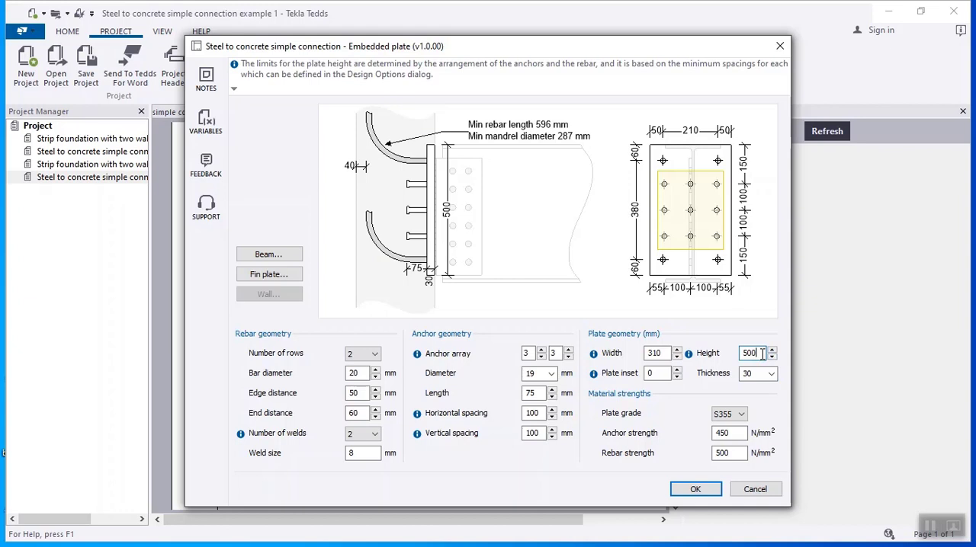
pyautogui.click(772, 358)
pyautogui.click(773, 360)
pyautogui.click(756, 355)
# - Set the embedded plate's rebar diameter to 24 mm
pyautogui.click(376, 370)
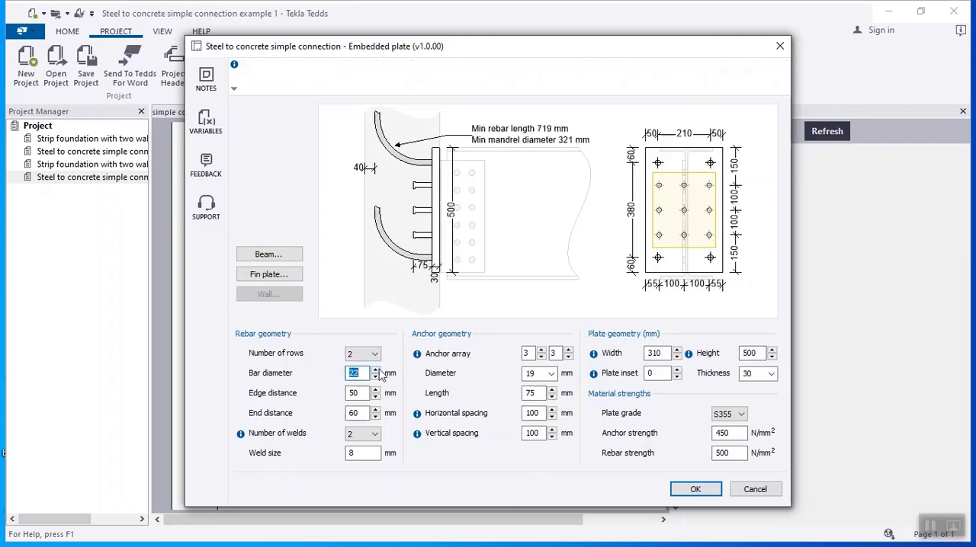
pyautogui.click(376, 370)
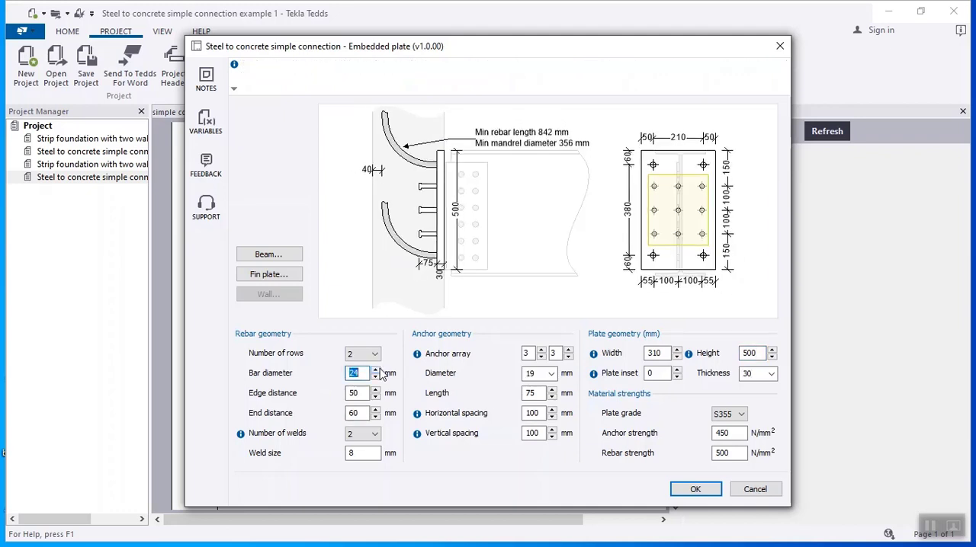
# - Examine the embedded plate sketch closely, including the rebar shape, anchors and plate elevation
pyautogui.scroll(2, 526, 303)
pyautogui.scroll(2, 547, 254)
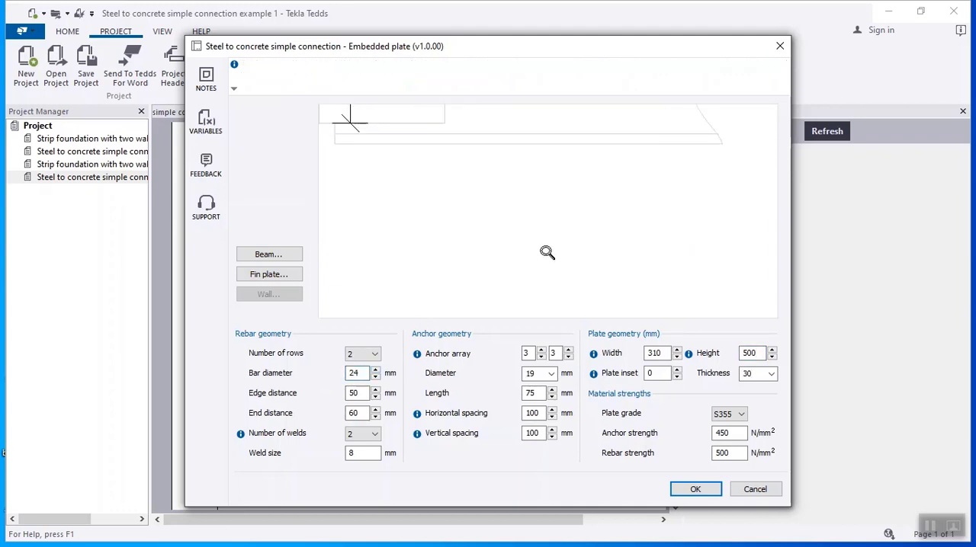
pyautogui.scroll(-2, 569, 262)
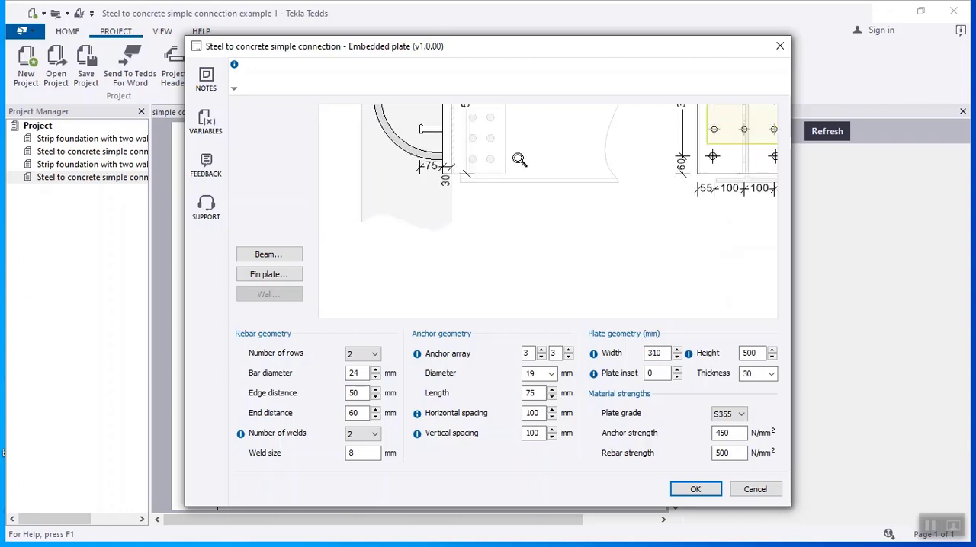
pyautogui.scroll(1, 523, 281)
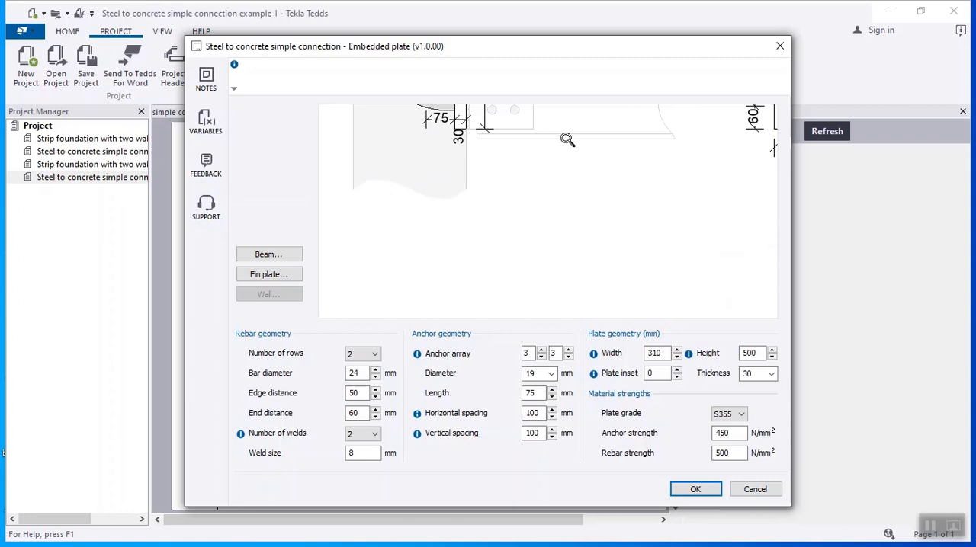
pyautogui.scroll(-3, 566, 139)
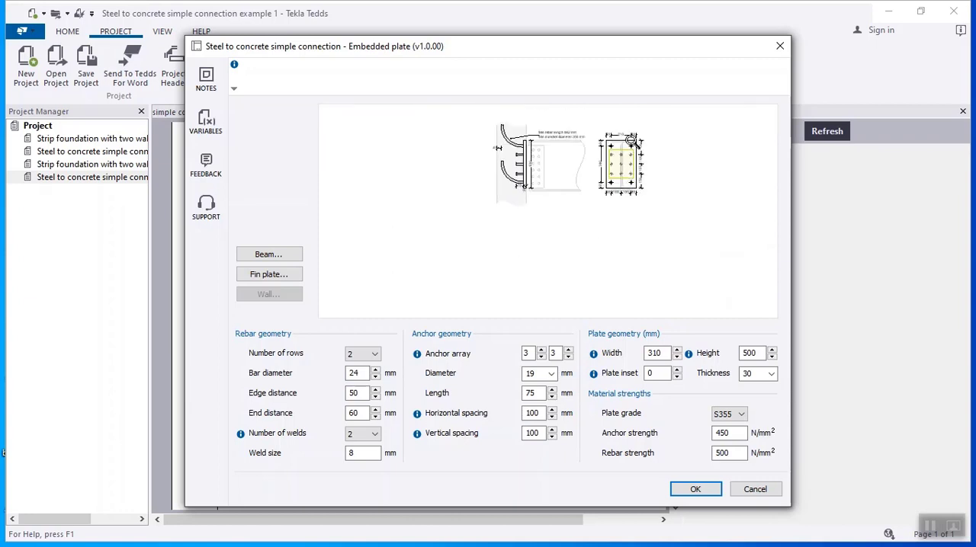
pyautogui.scroll(1, 570, 120)
pyautogui.scroll(-1, 568, 229)
pyautogui.scroll(1, 565, 132)
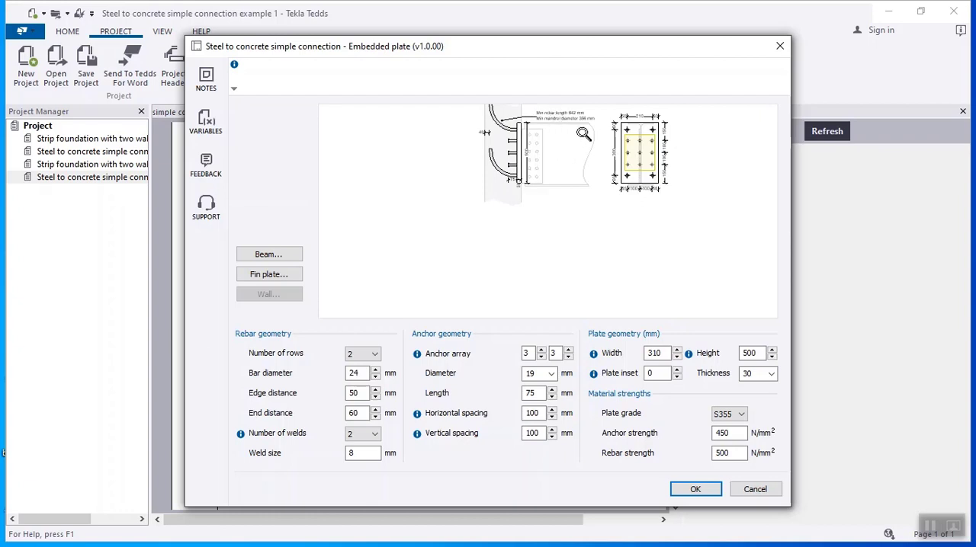
pyautogui.rightClick(463, 227)
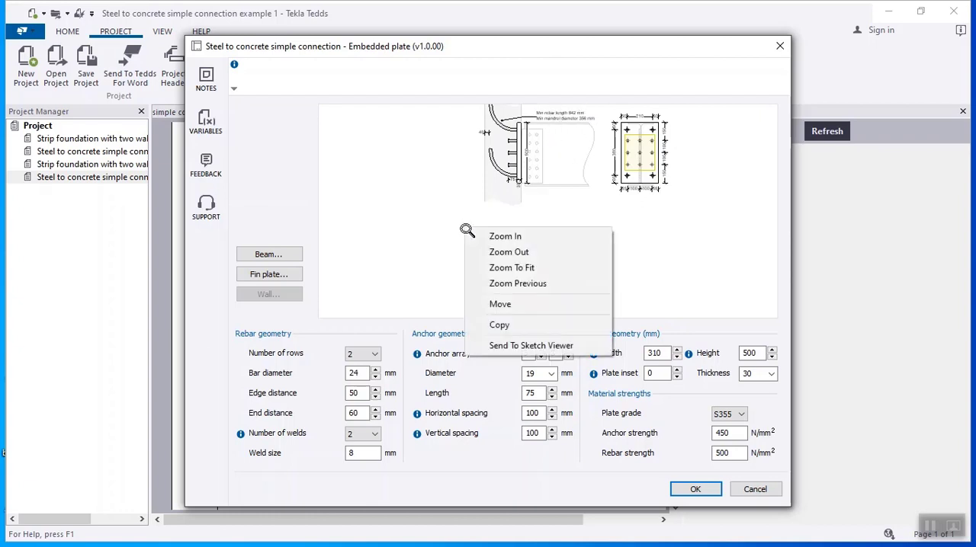
pyautogui.click(499, 304)
pyautogui.moveTo(529, 209); pyautogui.dragTo(456, 248)
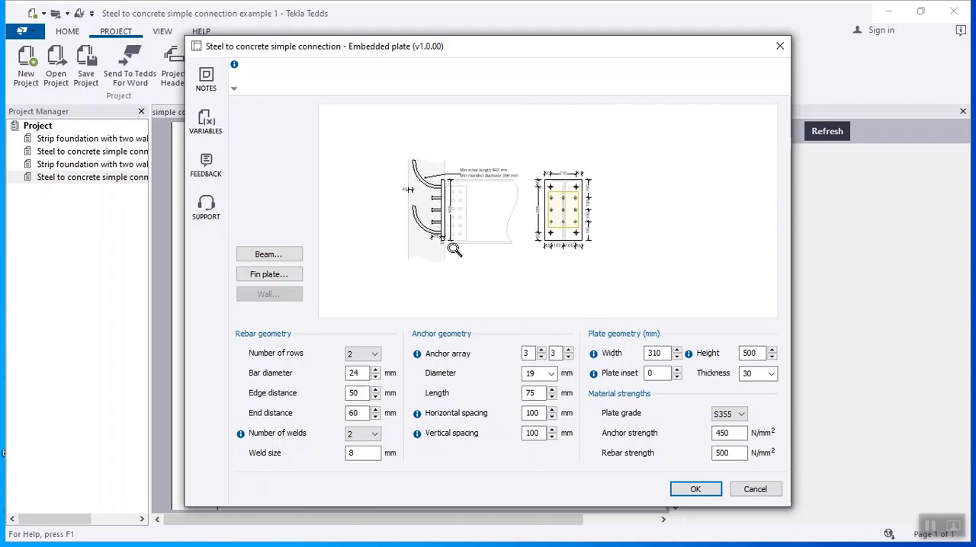
pyautogui.scroll(1, 444, 197)
pyautogui.scroll(1, 443, 197)
pyautogui.scroll(1, 468, 200)
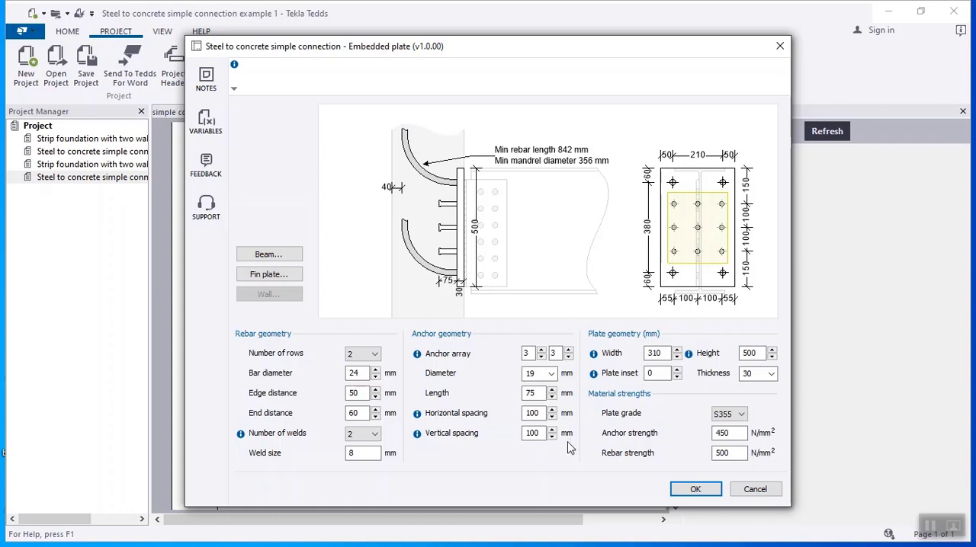
# - Set the anchor diameter to 22 mm and the anchor length to 80 mm, and accept the embedded plate settings
pyautogui.click(550, 374)
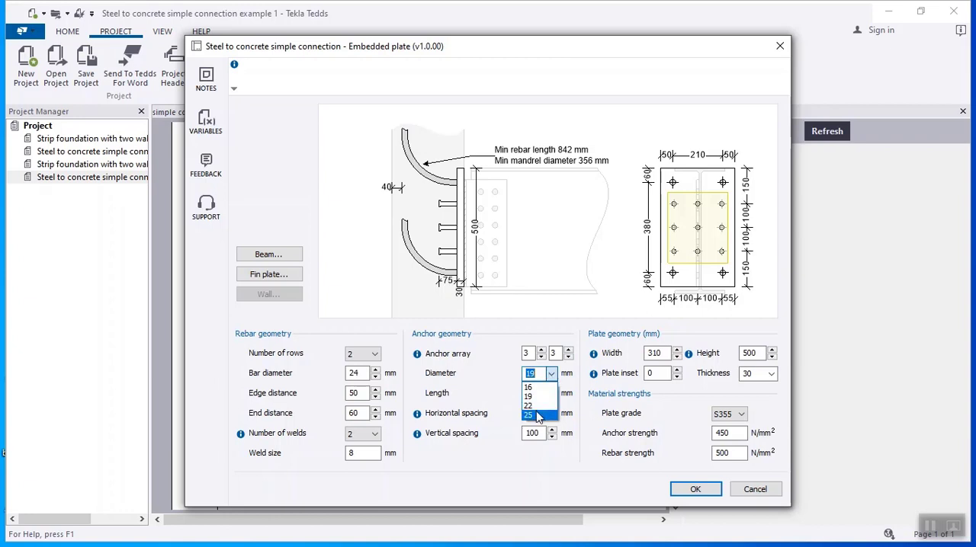
pyautogui.click(539, 406)
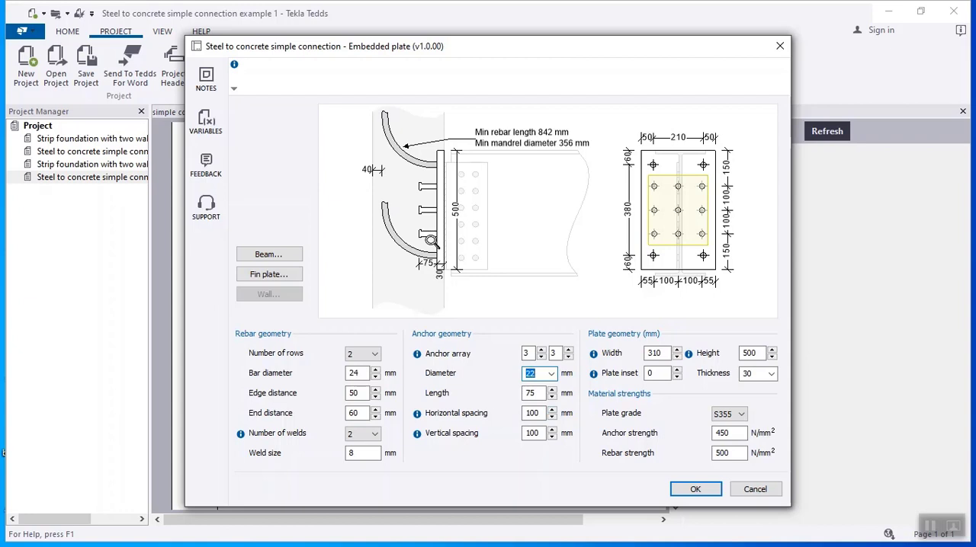
pyautogui.click(552, 397)
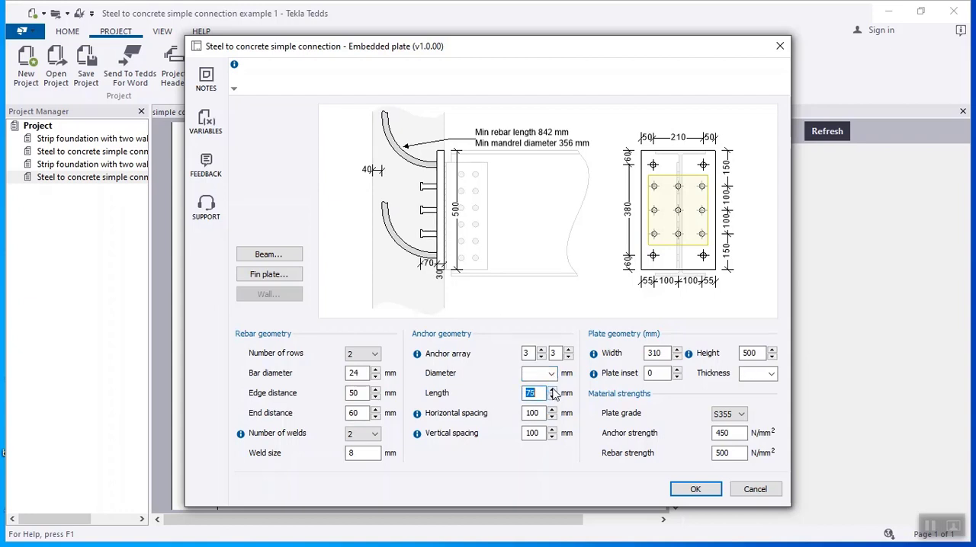
pyautogui.click(552, 390)
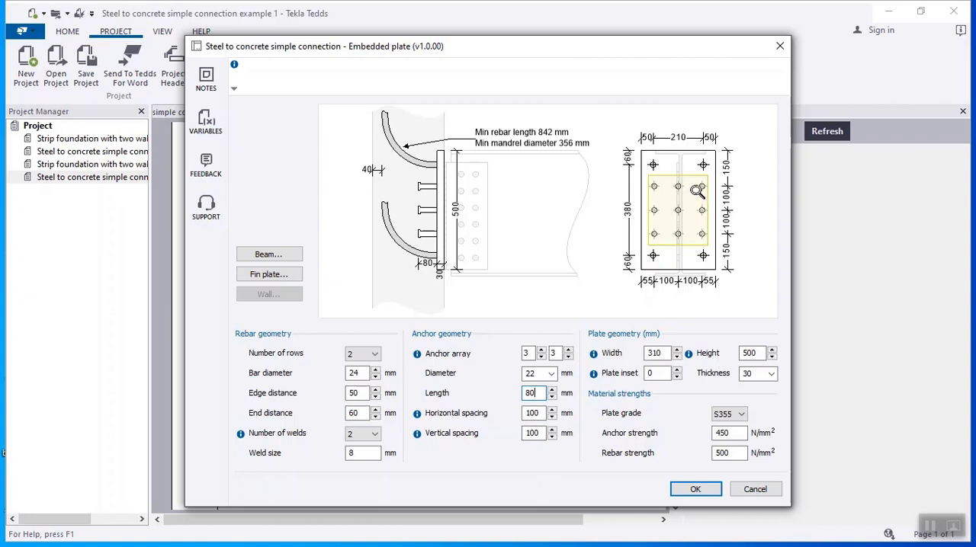
pyautogui.click(737, 432)
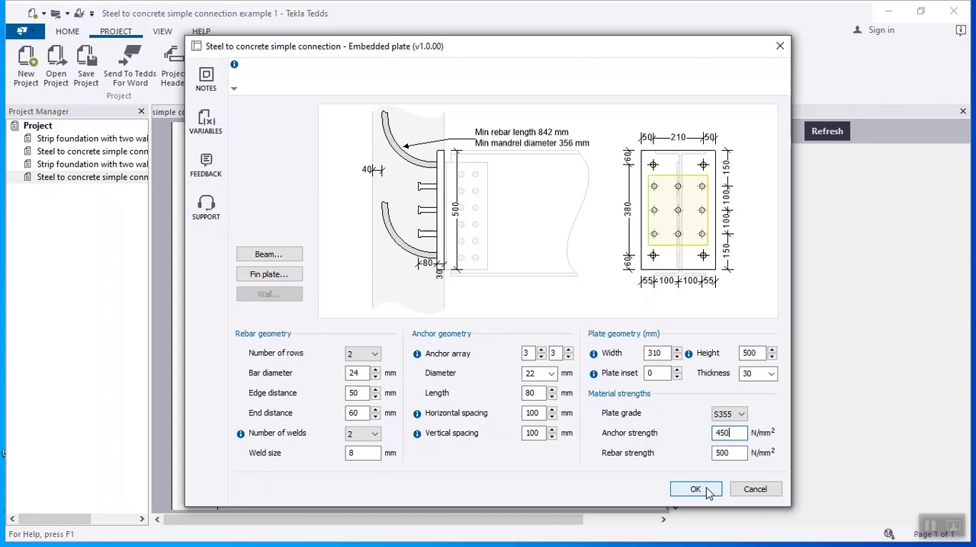
pyautogui.click(695, 489)
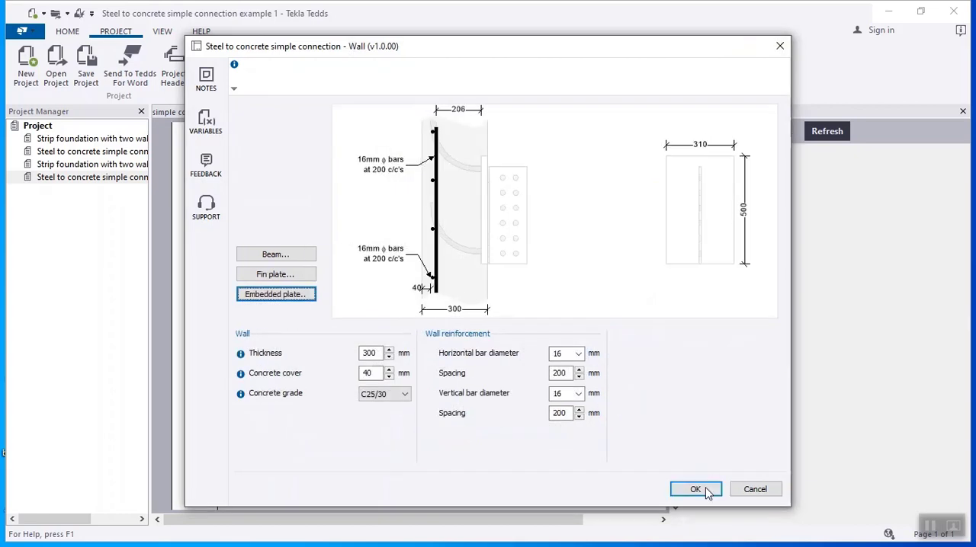
# - Accept the wall settings and review the preview results of the connection checks
pyautogui.click(693, 489)
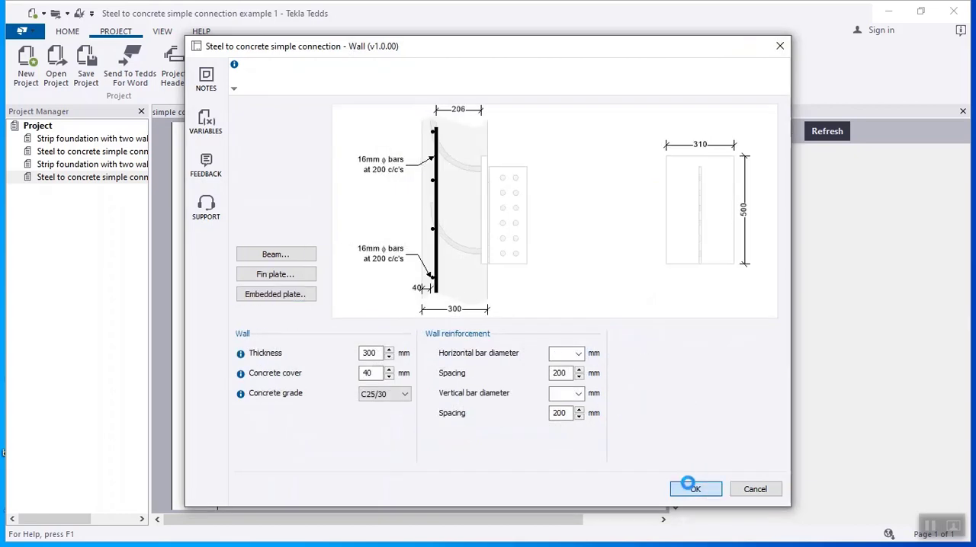
pyautogui.moveTo(775, 376)
pyautogui.mouseDown()
pyautogui.moveTo(779, 425)
pyautogui.moveTo(774, 372)
pyautogui.mouseUp()
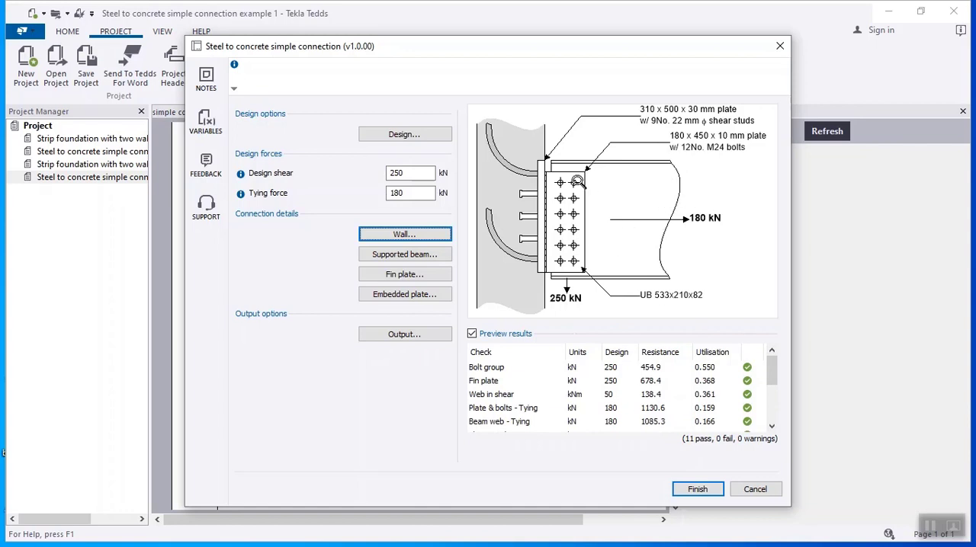
# - Set the design options to the United Kingdom national annex, Europe steel sections and a concrete bond factor of 0.7, and accept them
pyautogui.click(434, 134)
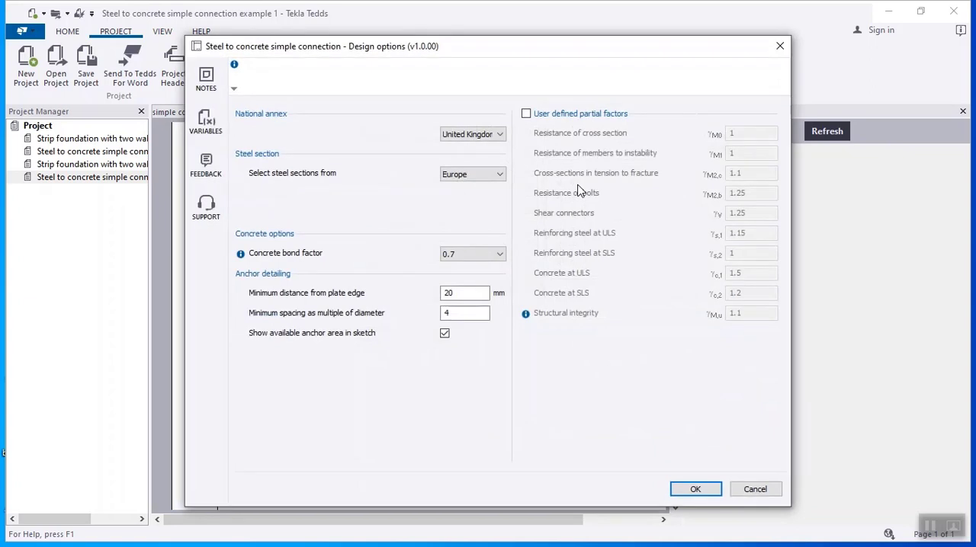
pyautogui.click(494, 135)
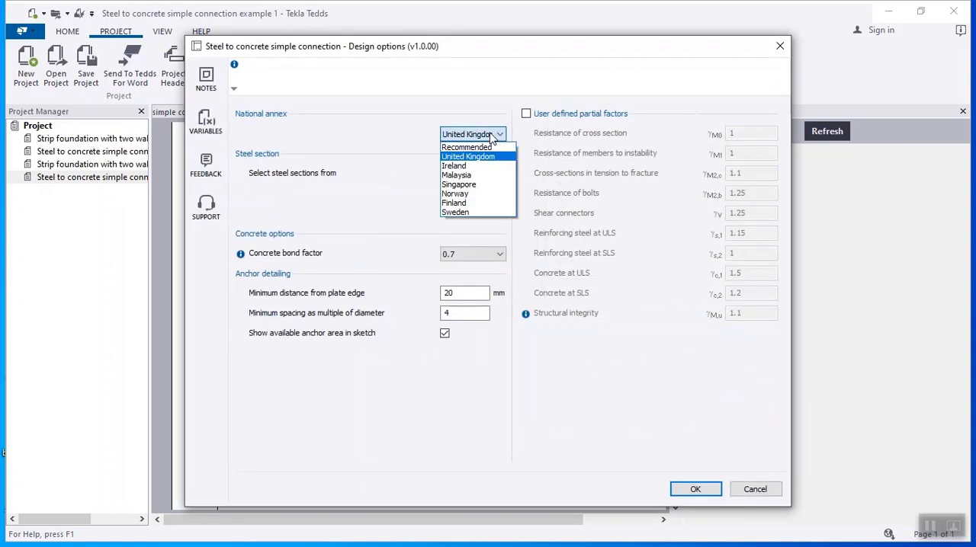
pyautogui.click(492, 158)
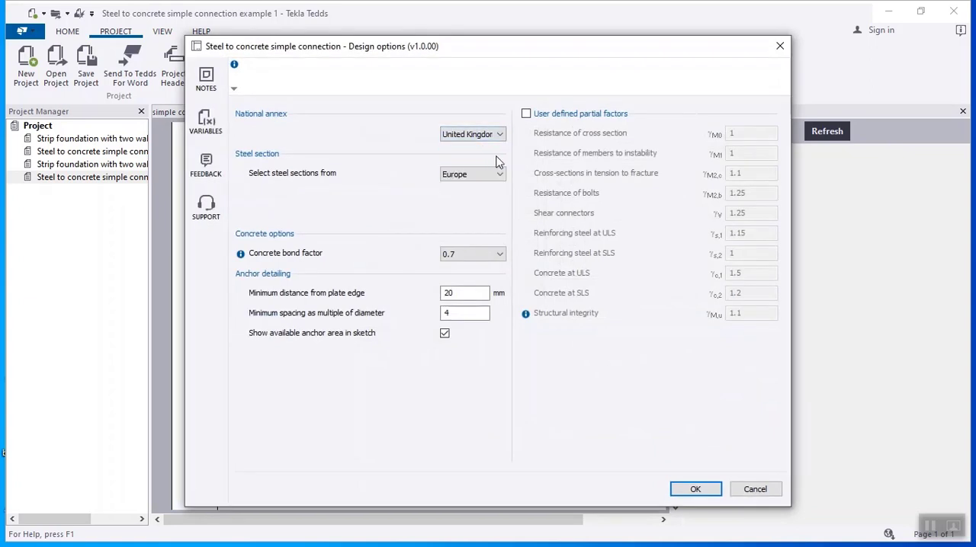
pyautogui.click(502, 176)
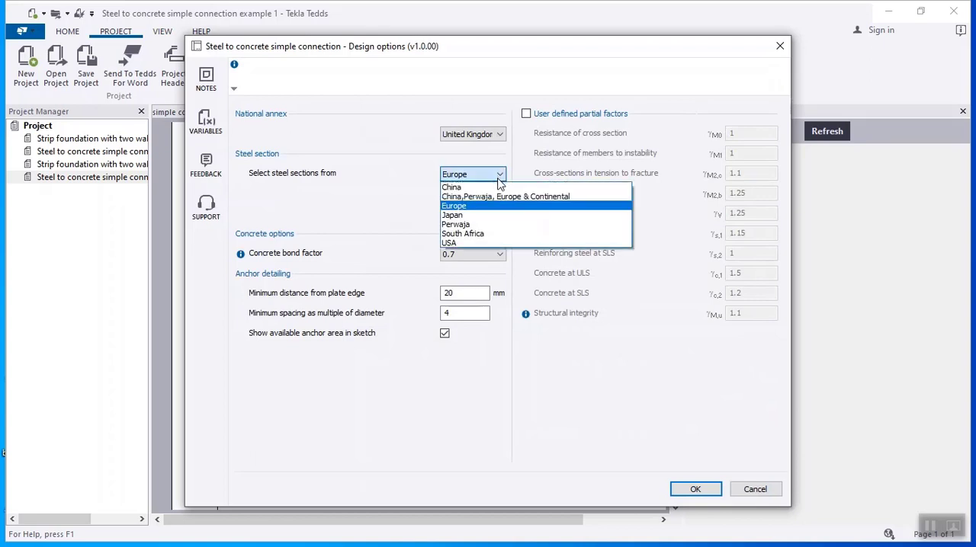
pyautogui.click(499, 207)
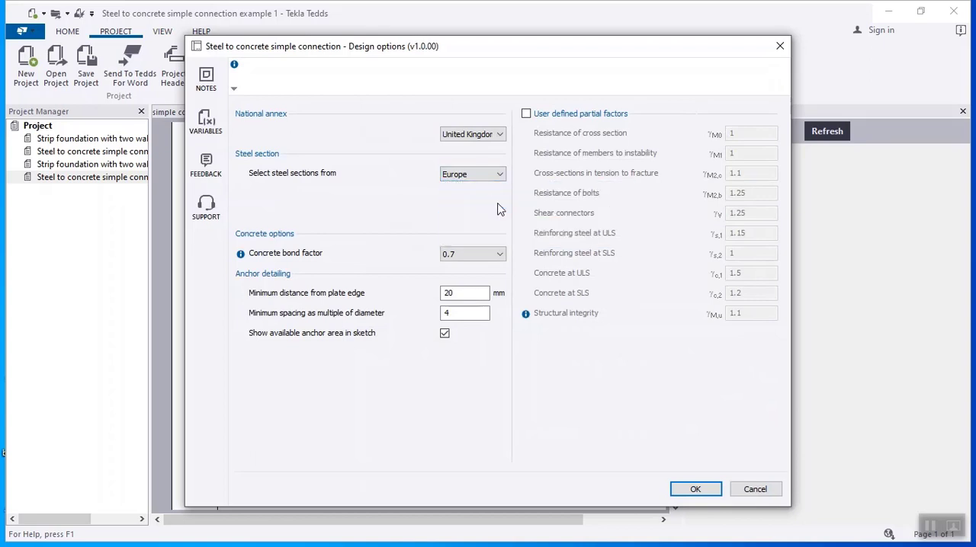
pyautogui.click(500, 255)
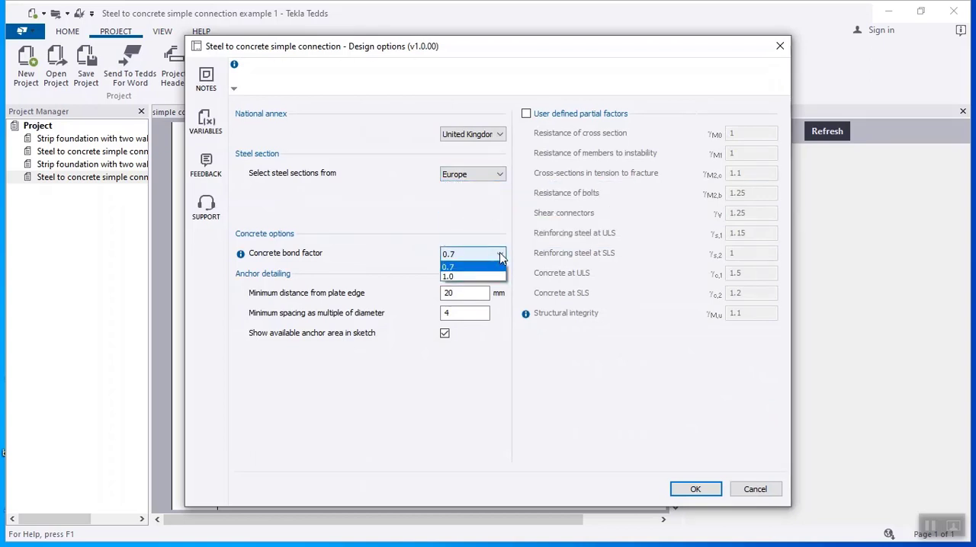
pyautogui.click(500, 257)
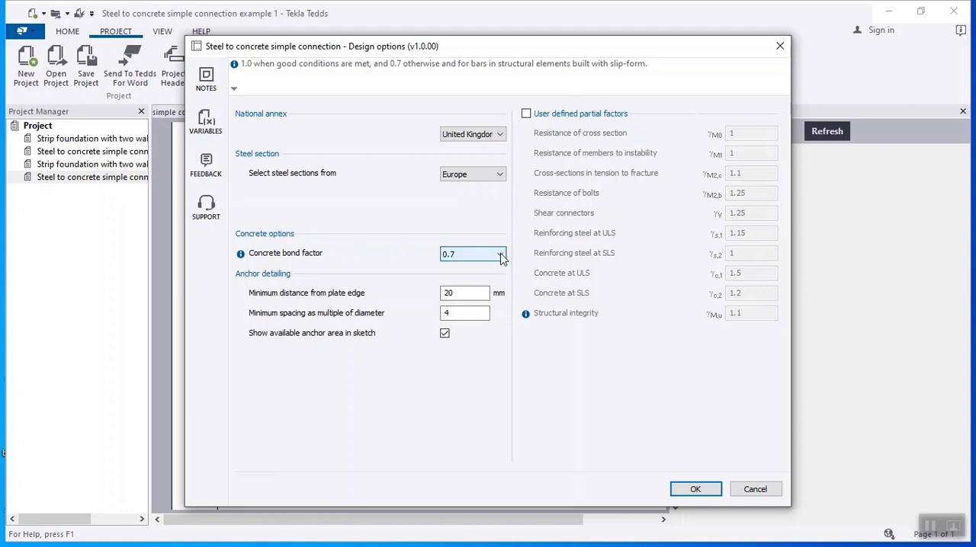
pyautogui.click(695, 489)
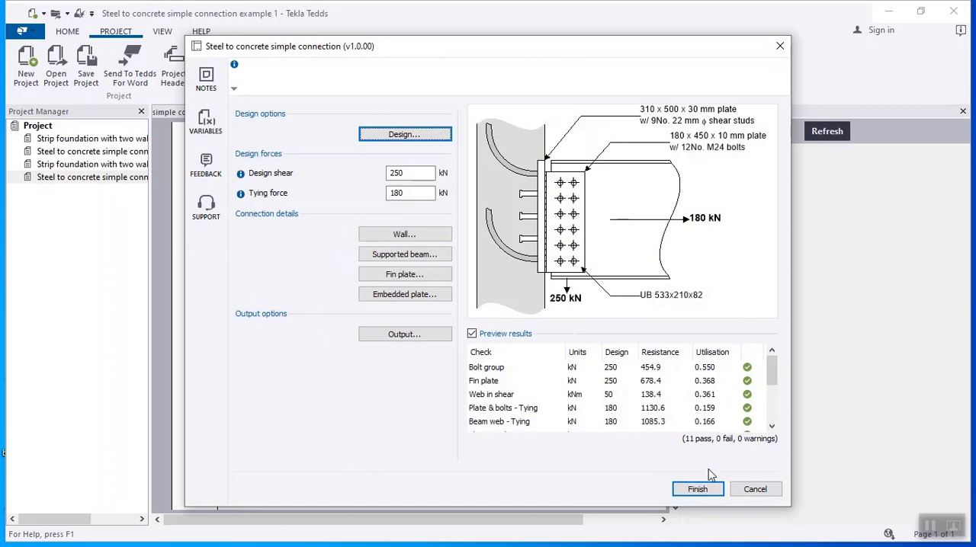
# - Finish the connection design and review the calculated output for the partial factors, beam, fin plate and bolt details
pyautogui.click(706, 489)
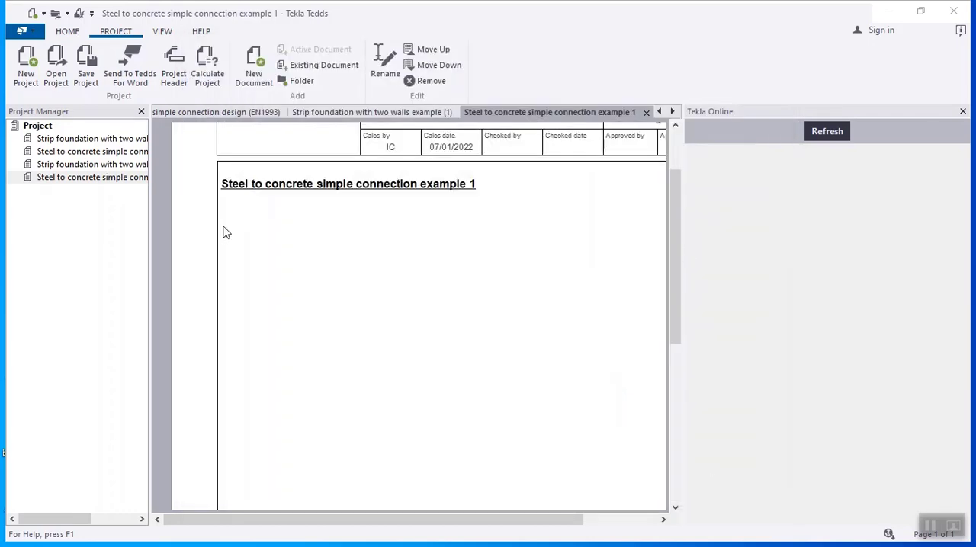
pyautogui.scroll(-5, 387, 231)
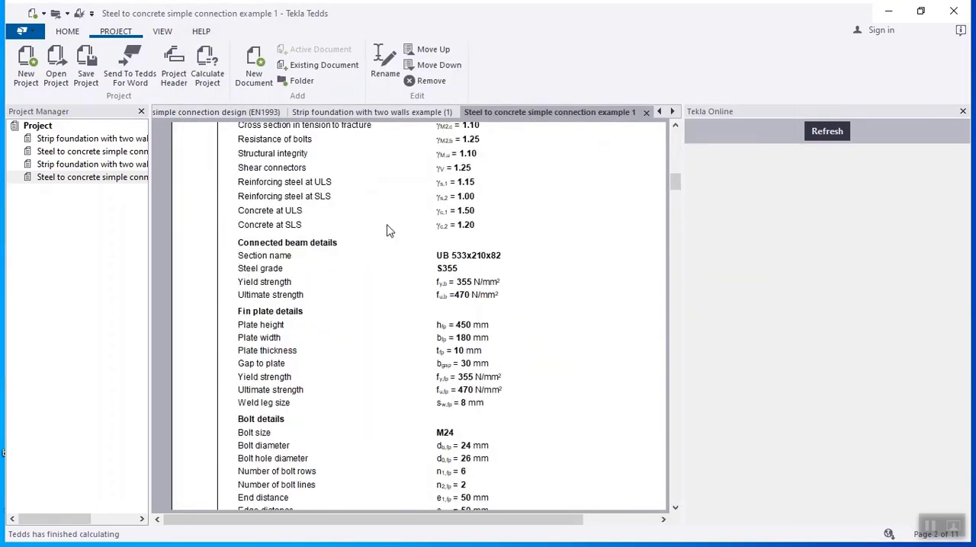